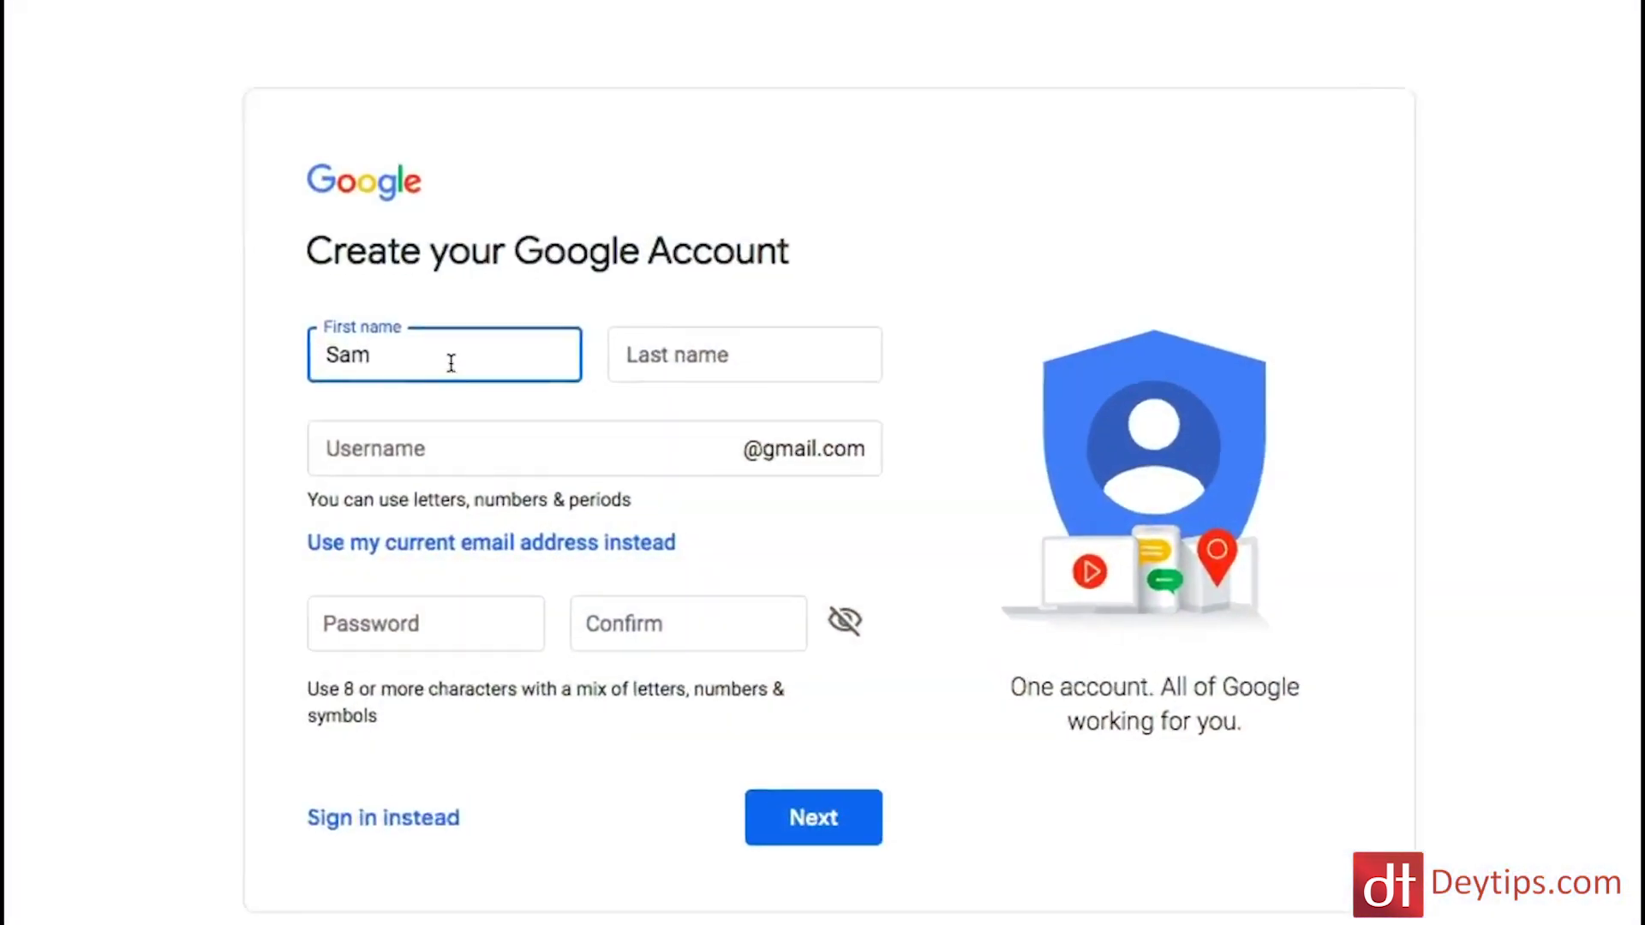
Step: Enter the last name, a chosen username and a matching password, and submit them
{"action": "key", "text": "Tab"}
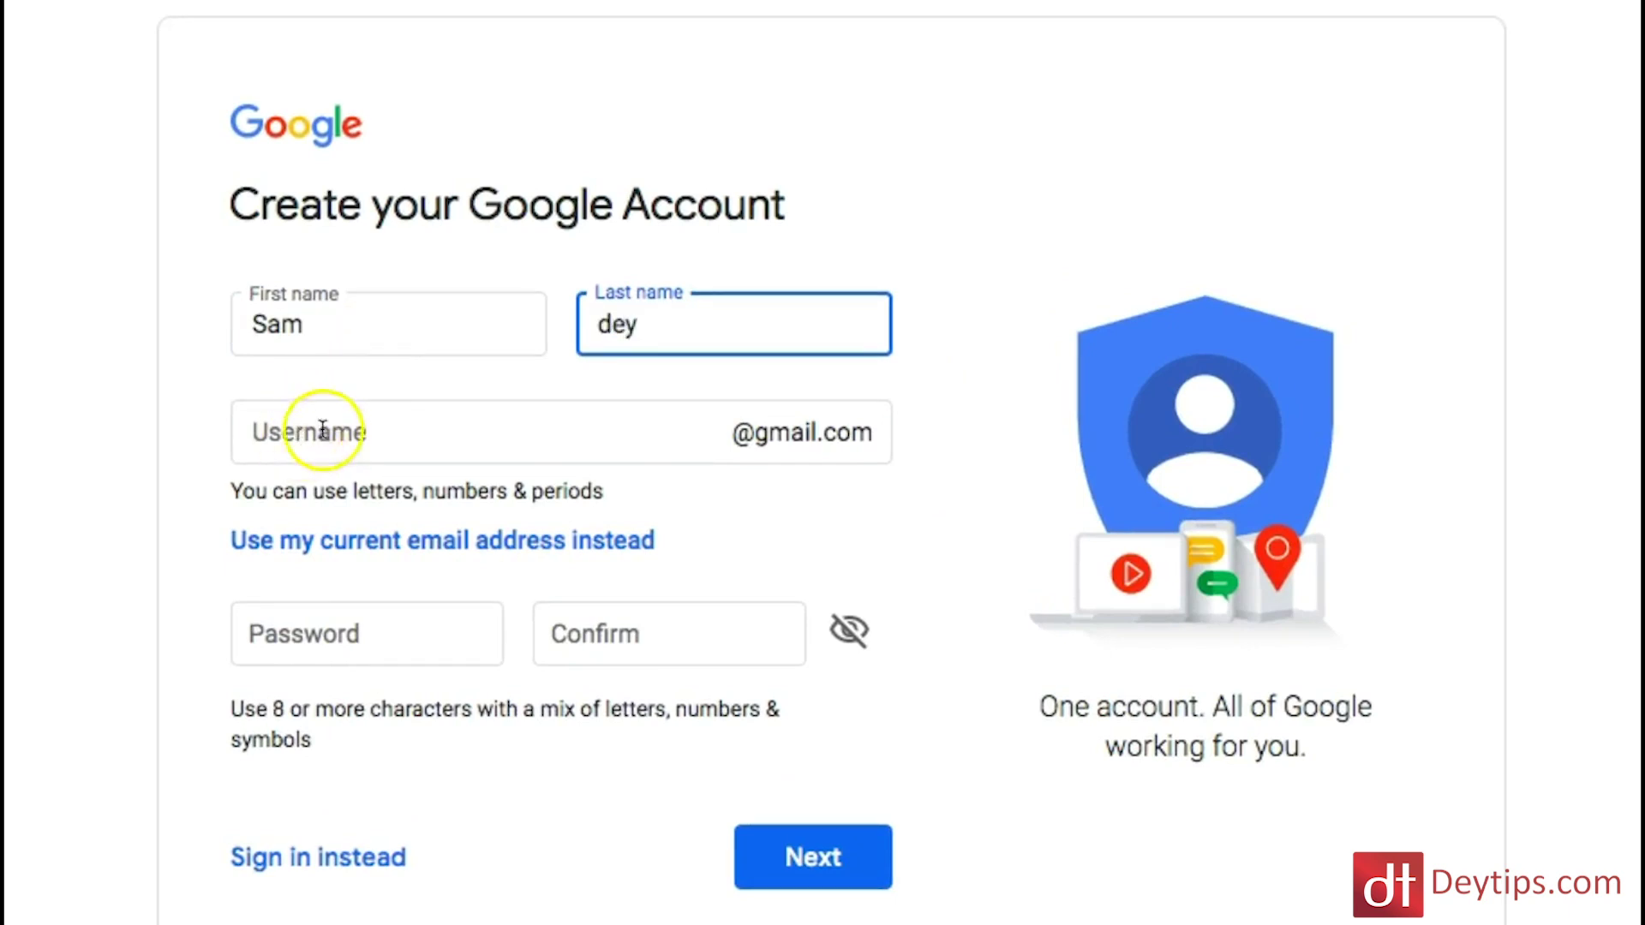
{"action": "left_click", "coordinate": [304, 435]}
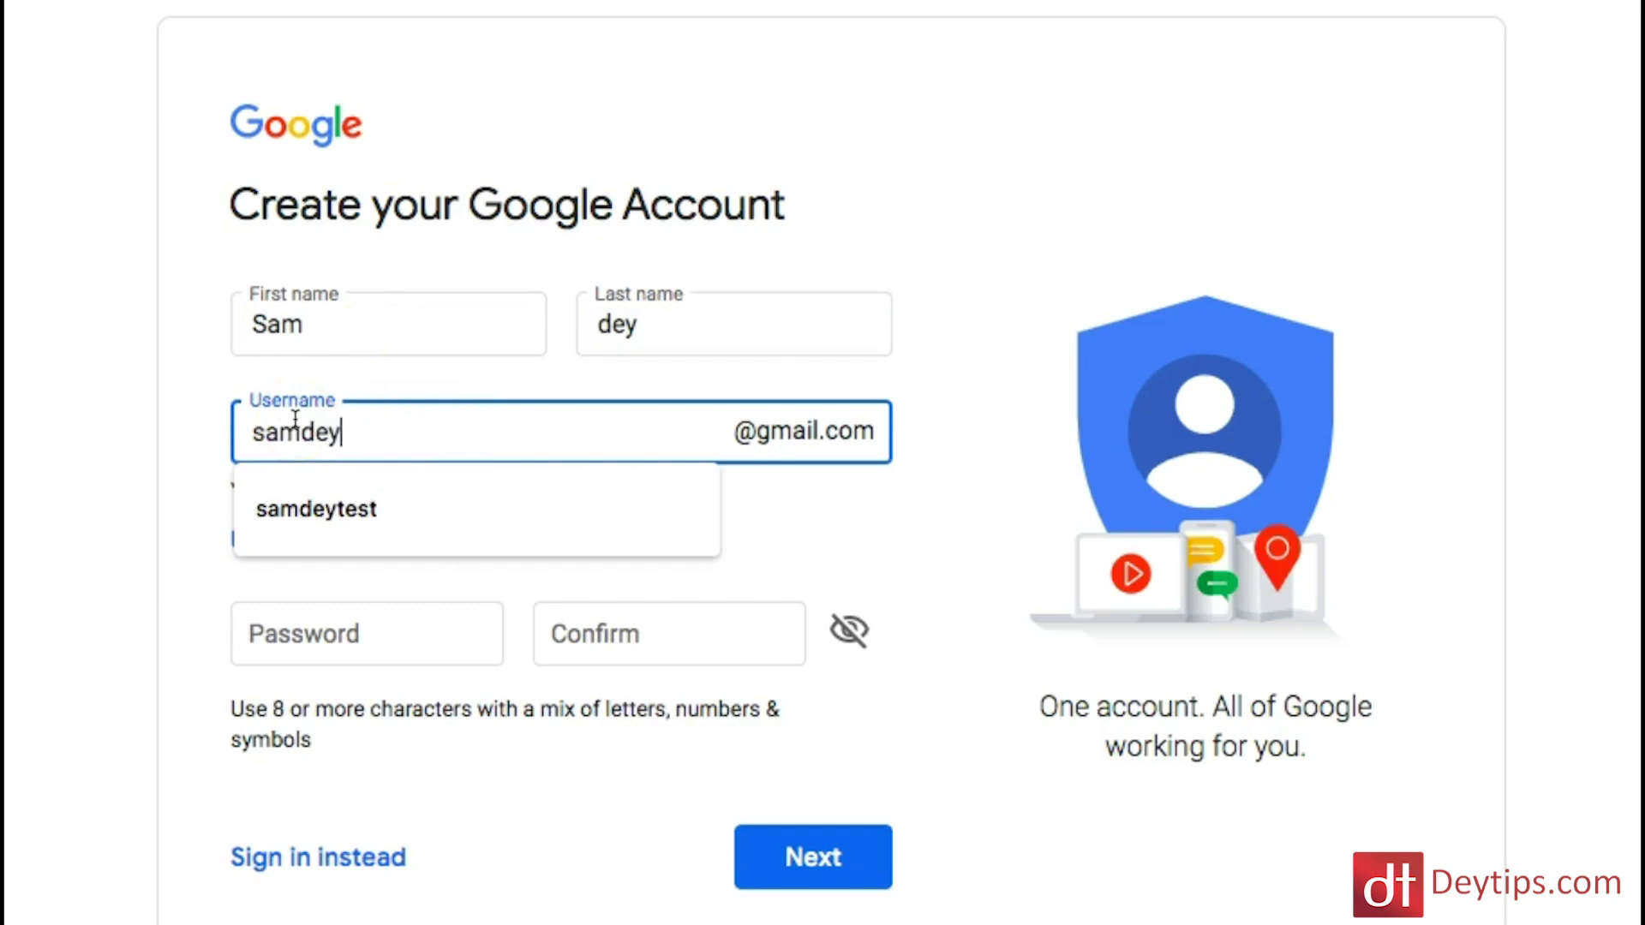
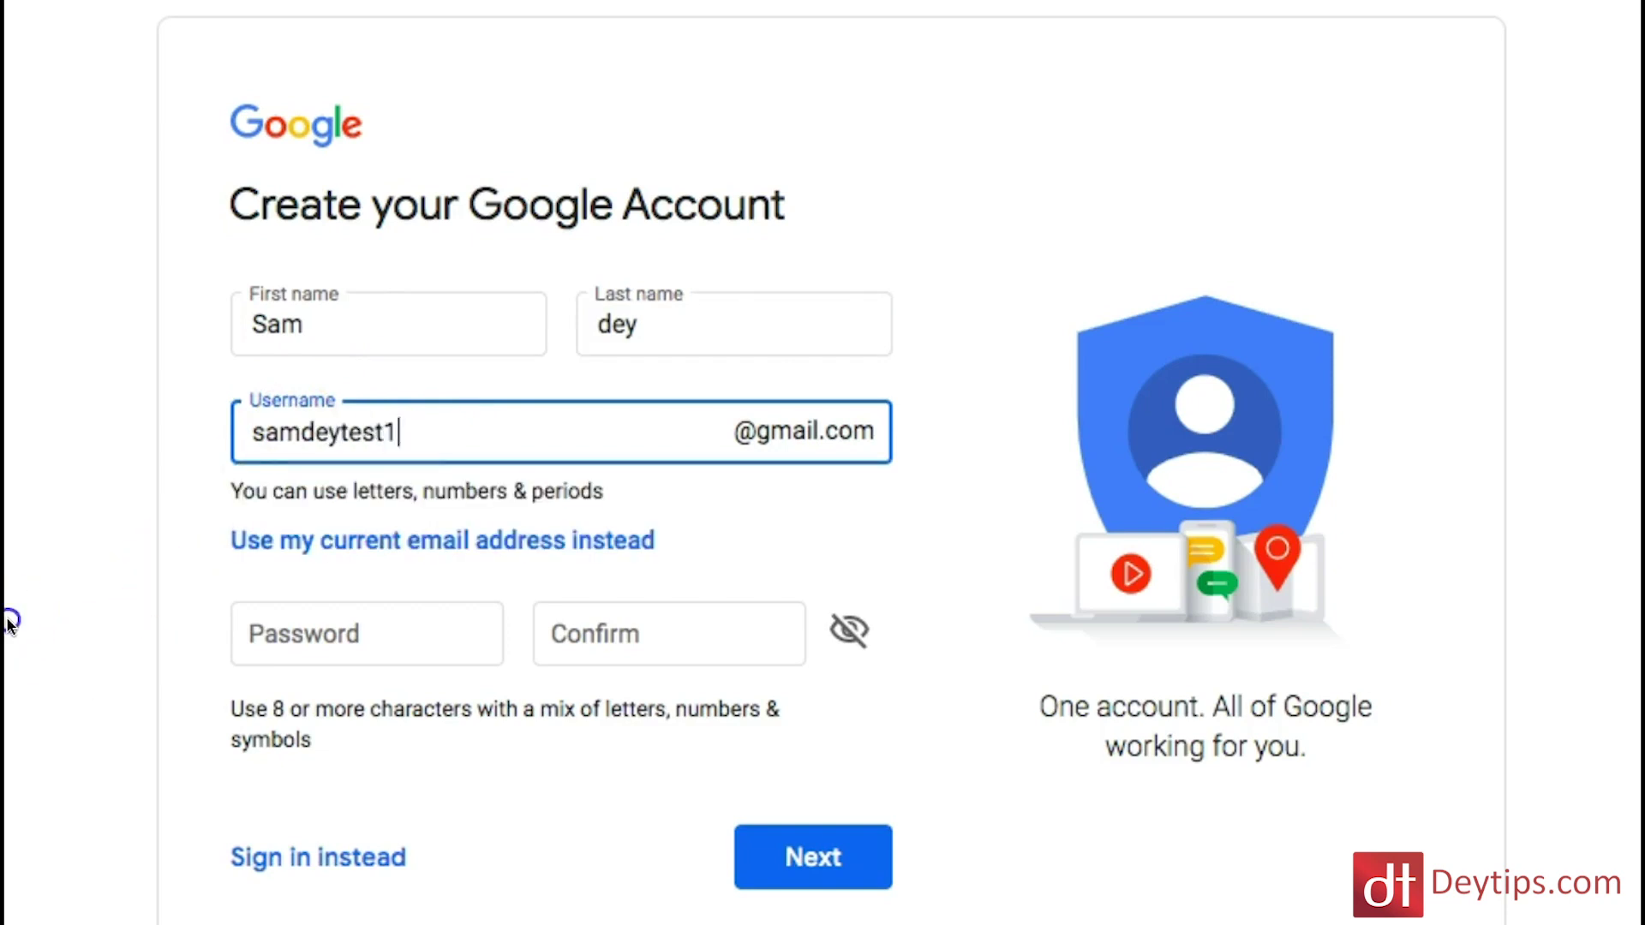
{"action": "left_click", "coordinate": [558, 501]}
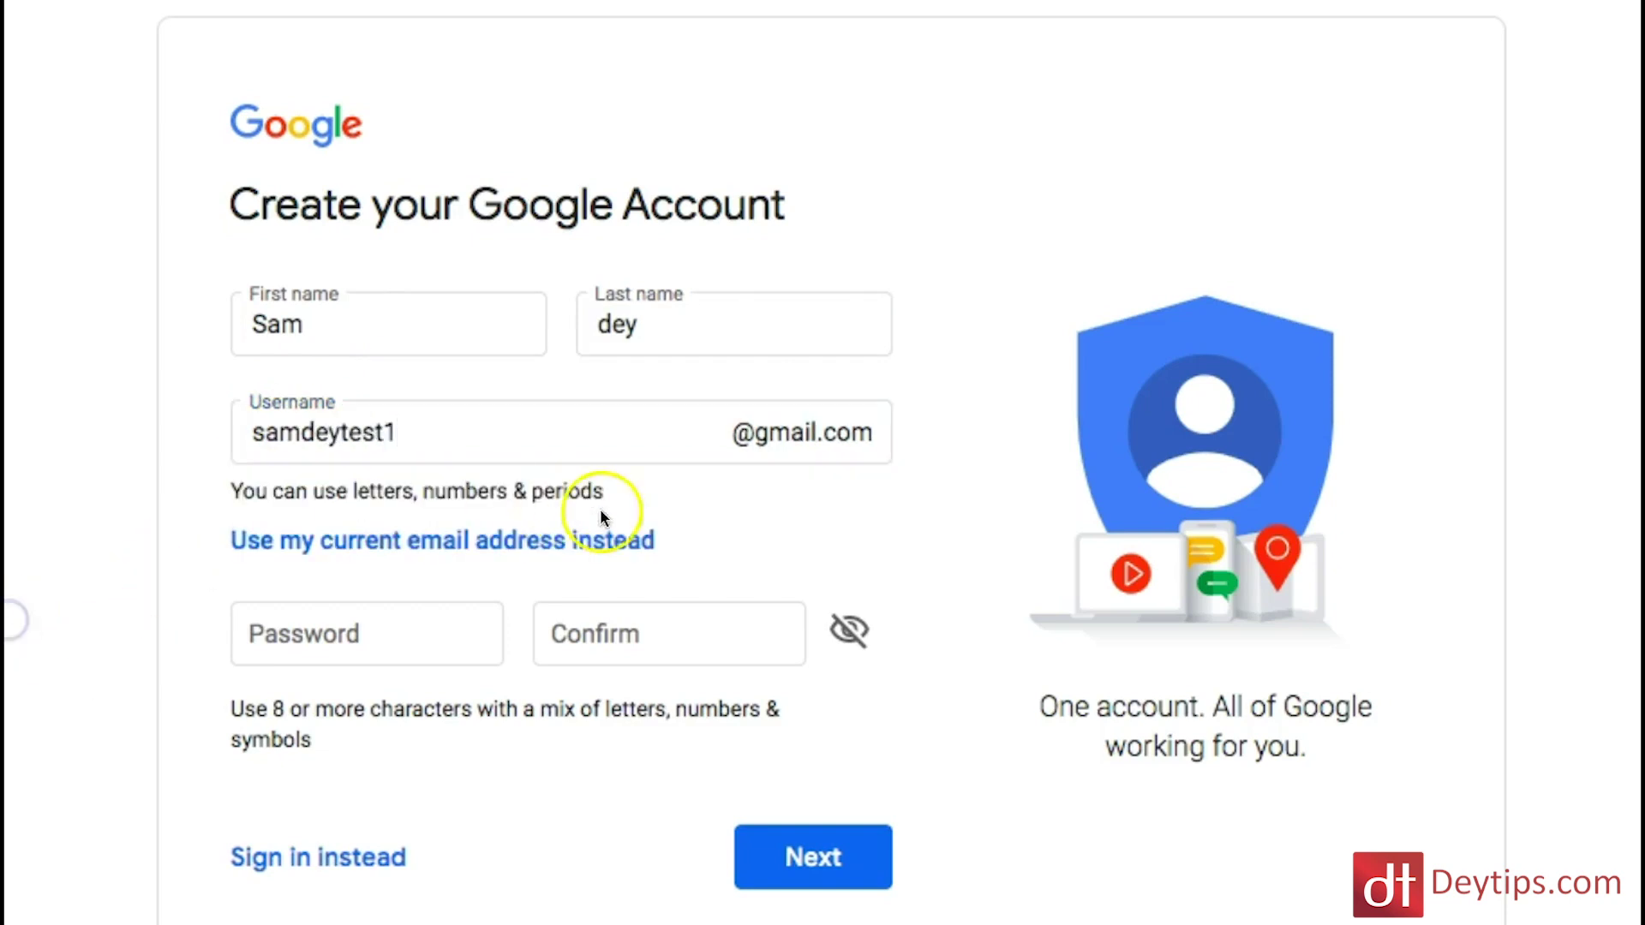
{"action": "left_click", "coordinate": [372, 643]}
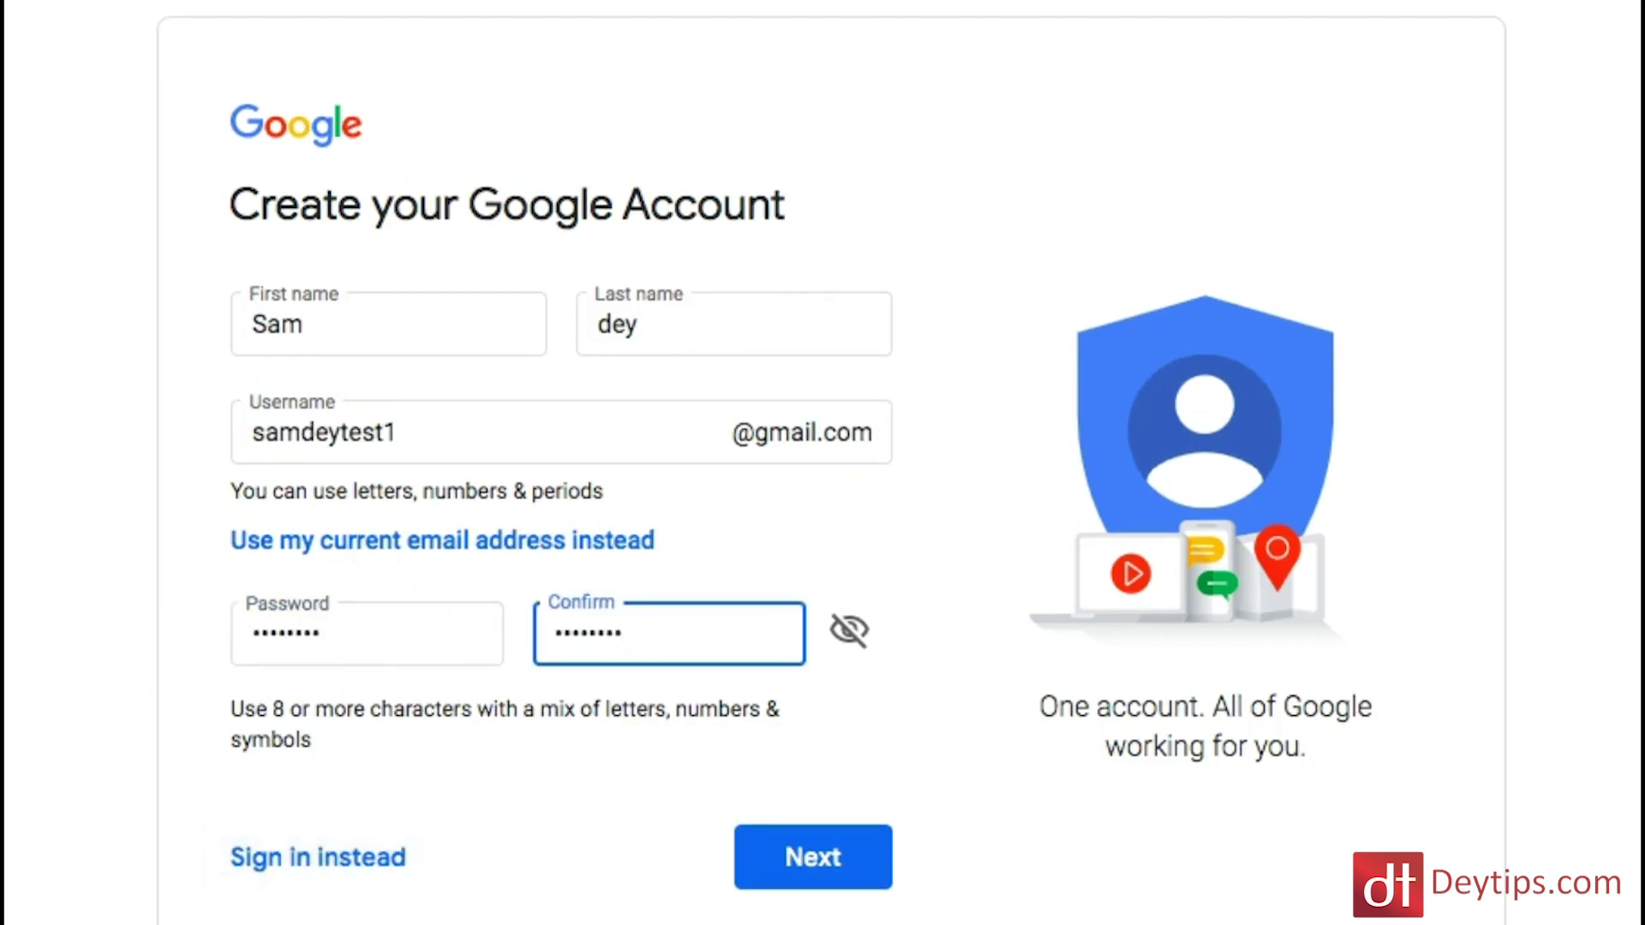
{"action": "left_click", "coordinate": [809, 865]}
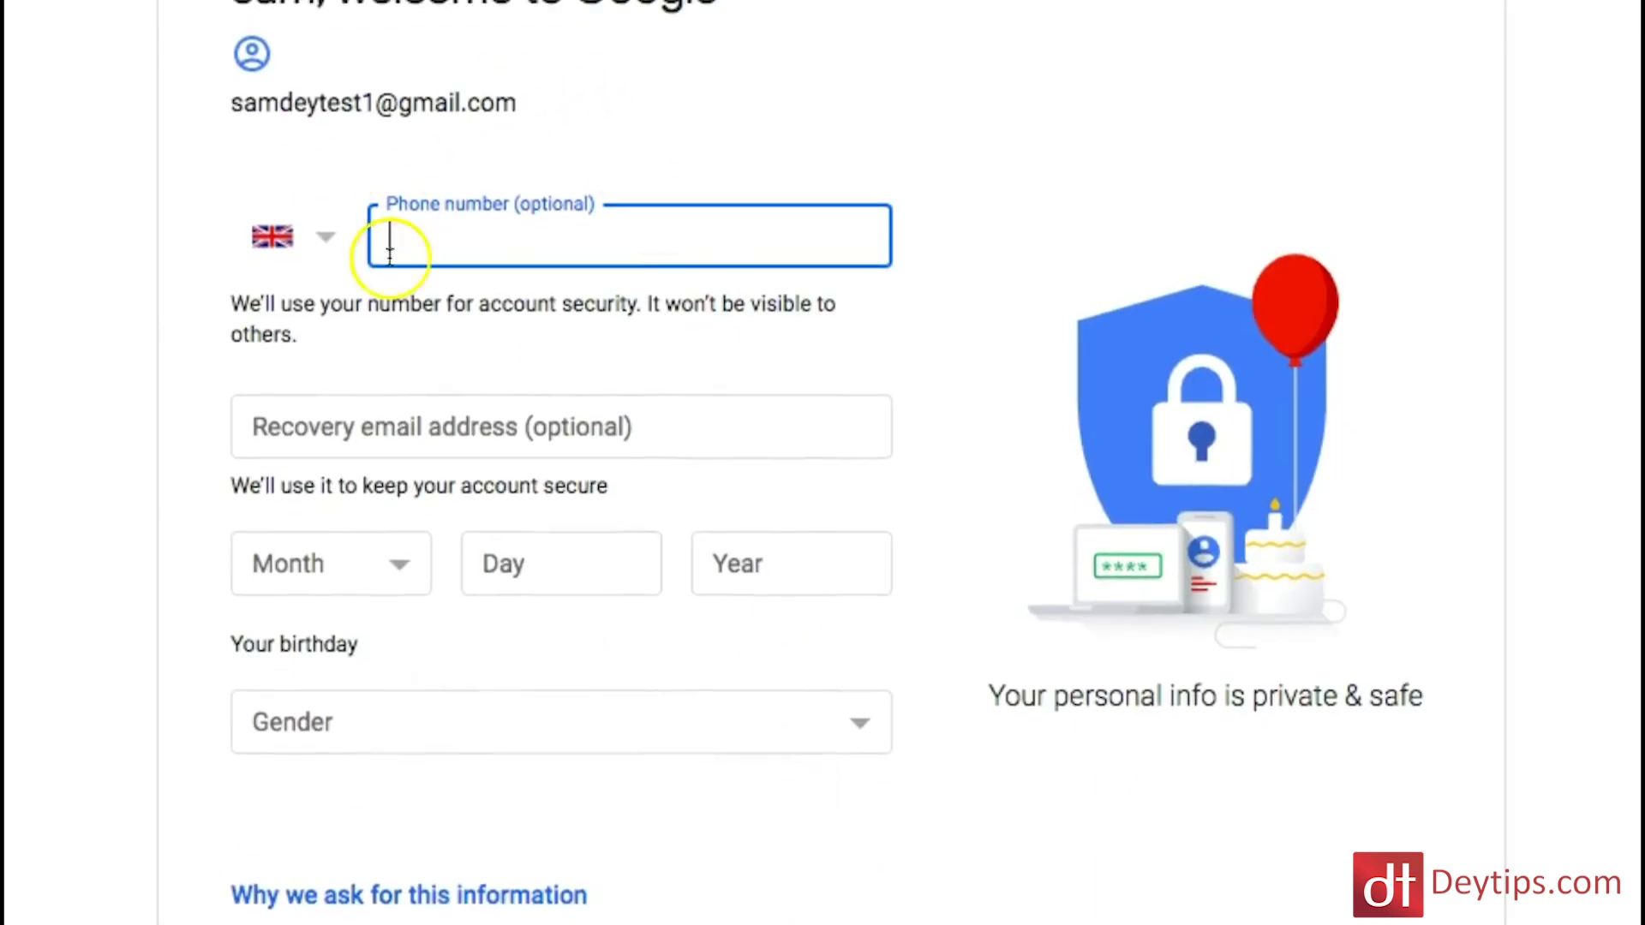
Step: Set the birthday to June 1990 and the gender to Male, then continue
{"action": "left_click", "coordinate": [403, 565]}
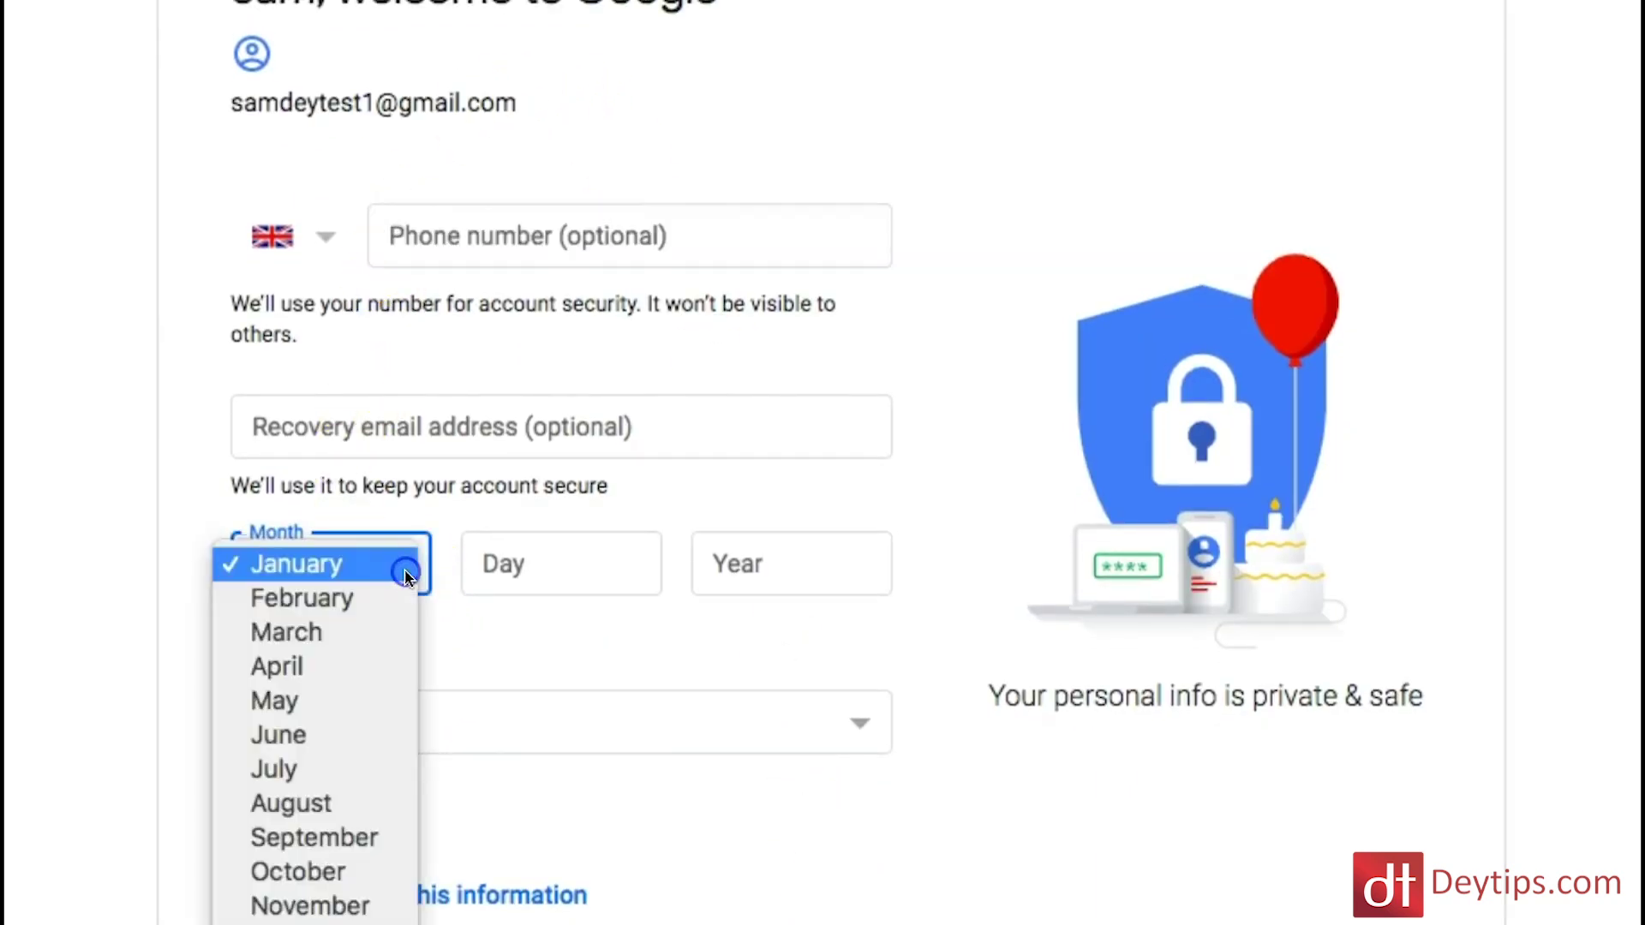
{"action": "left_click", "coordinate": [342, 727]}
{"action": "left_click", "coordinate": [570, 551]}
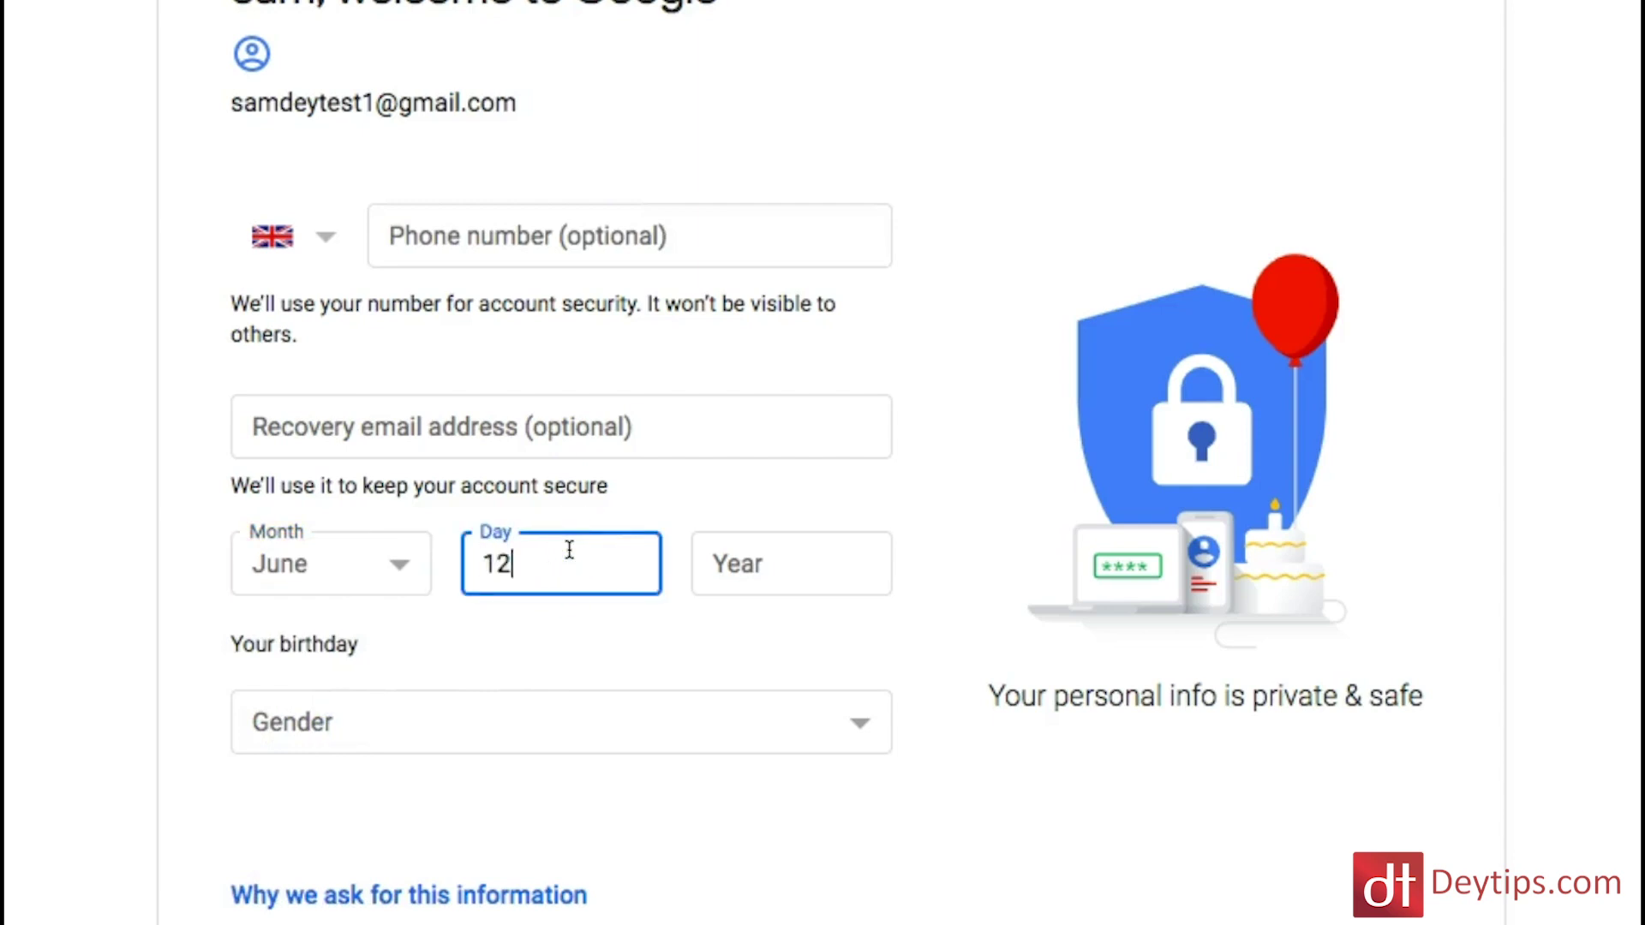
{"action": "left_click", "coordinate": [771, 557]}
{"action": "type", "text": "1"}
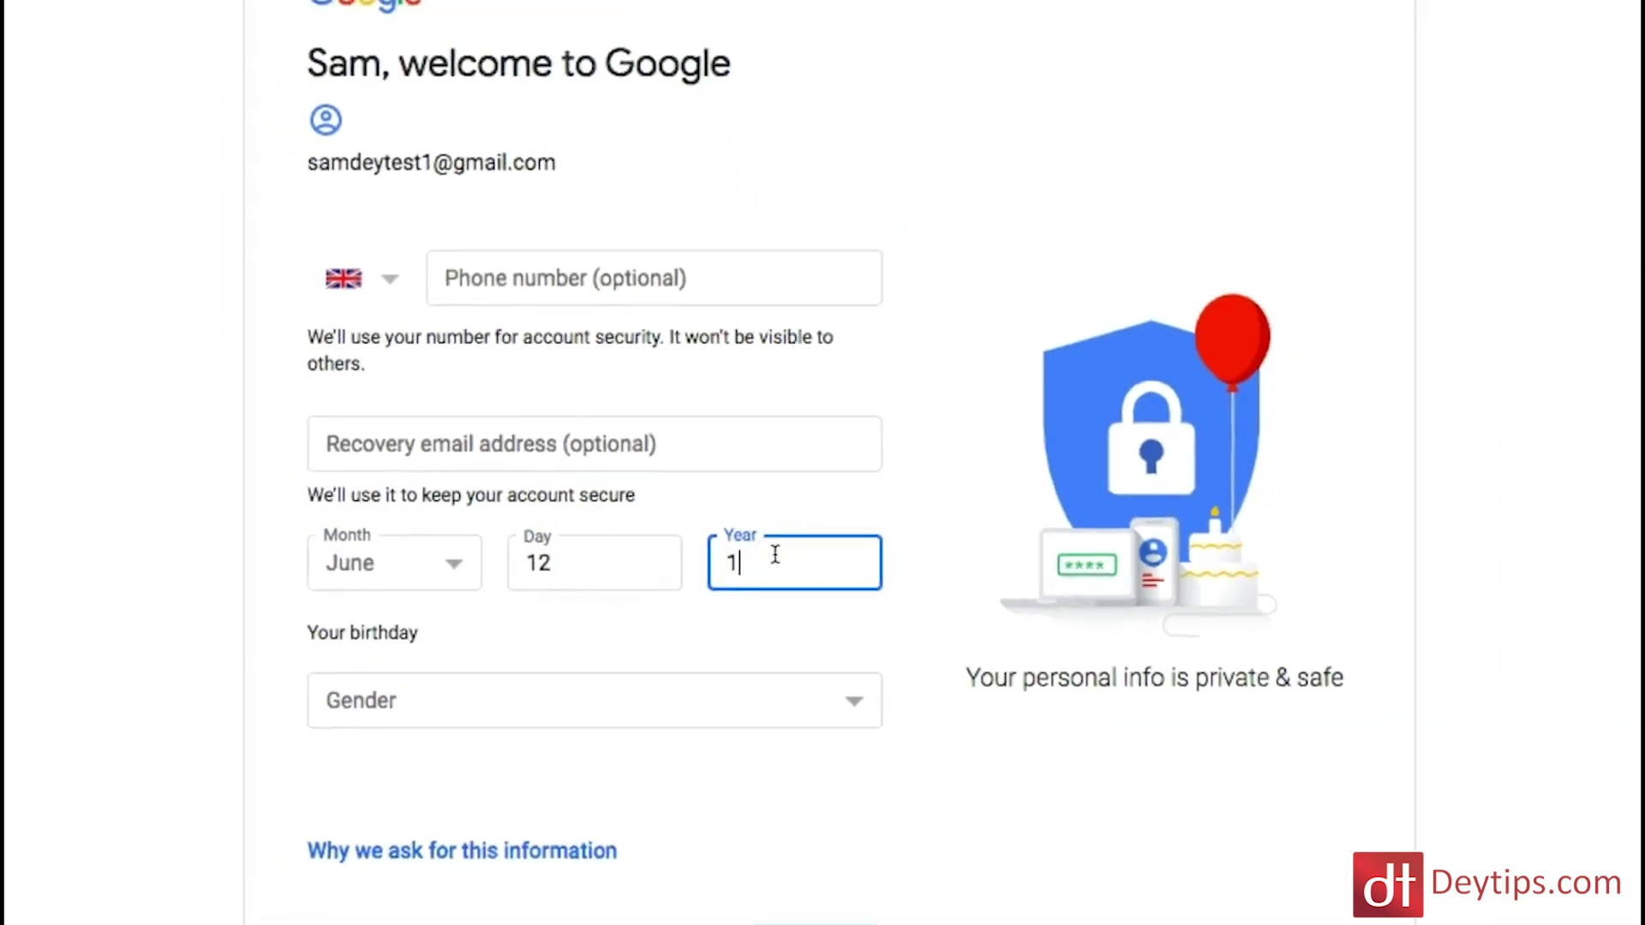
{"action": "type", "text": "990"}
{"action": "left_click", "coordinate": [379, 705]}
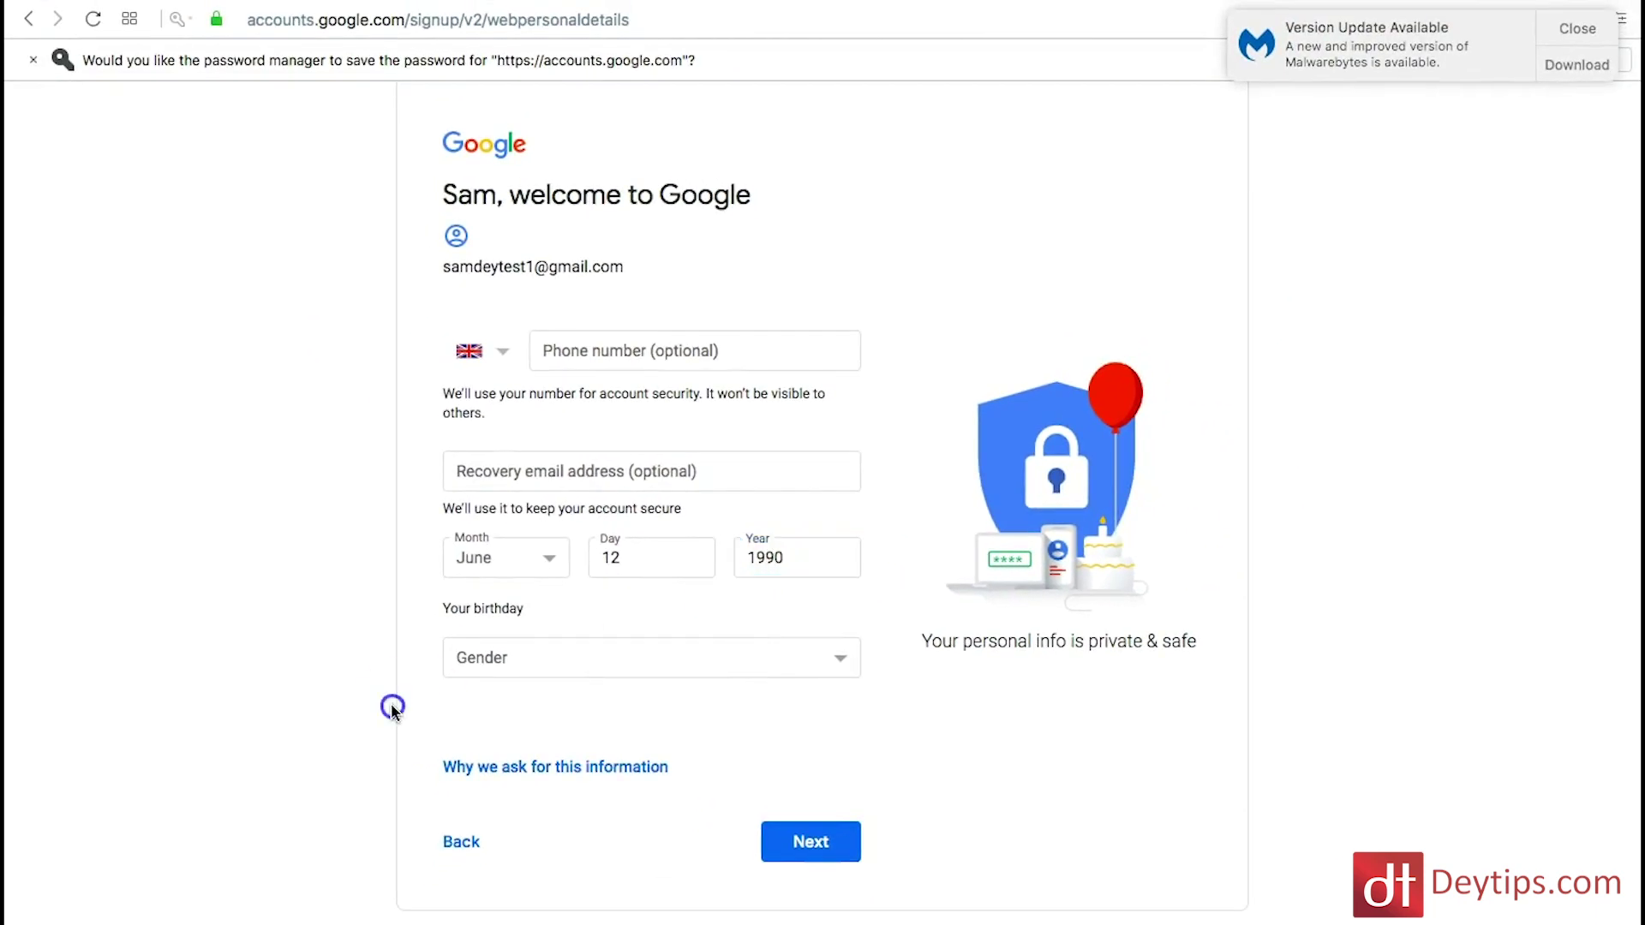
{"action": "left_click", "coordinate": [758, 666]}
{"action": "left_click", "coordinate": [587, 679]}
{"action": "left_click", "coordinate": [819, 849]}
Step: Agree to the Terms of Service and personal-information processing, then create the account
{"action": "left_click", "coordinate": [452, 682]}
{"action": "left_click", "coordinate": [754, 805]}
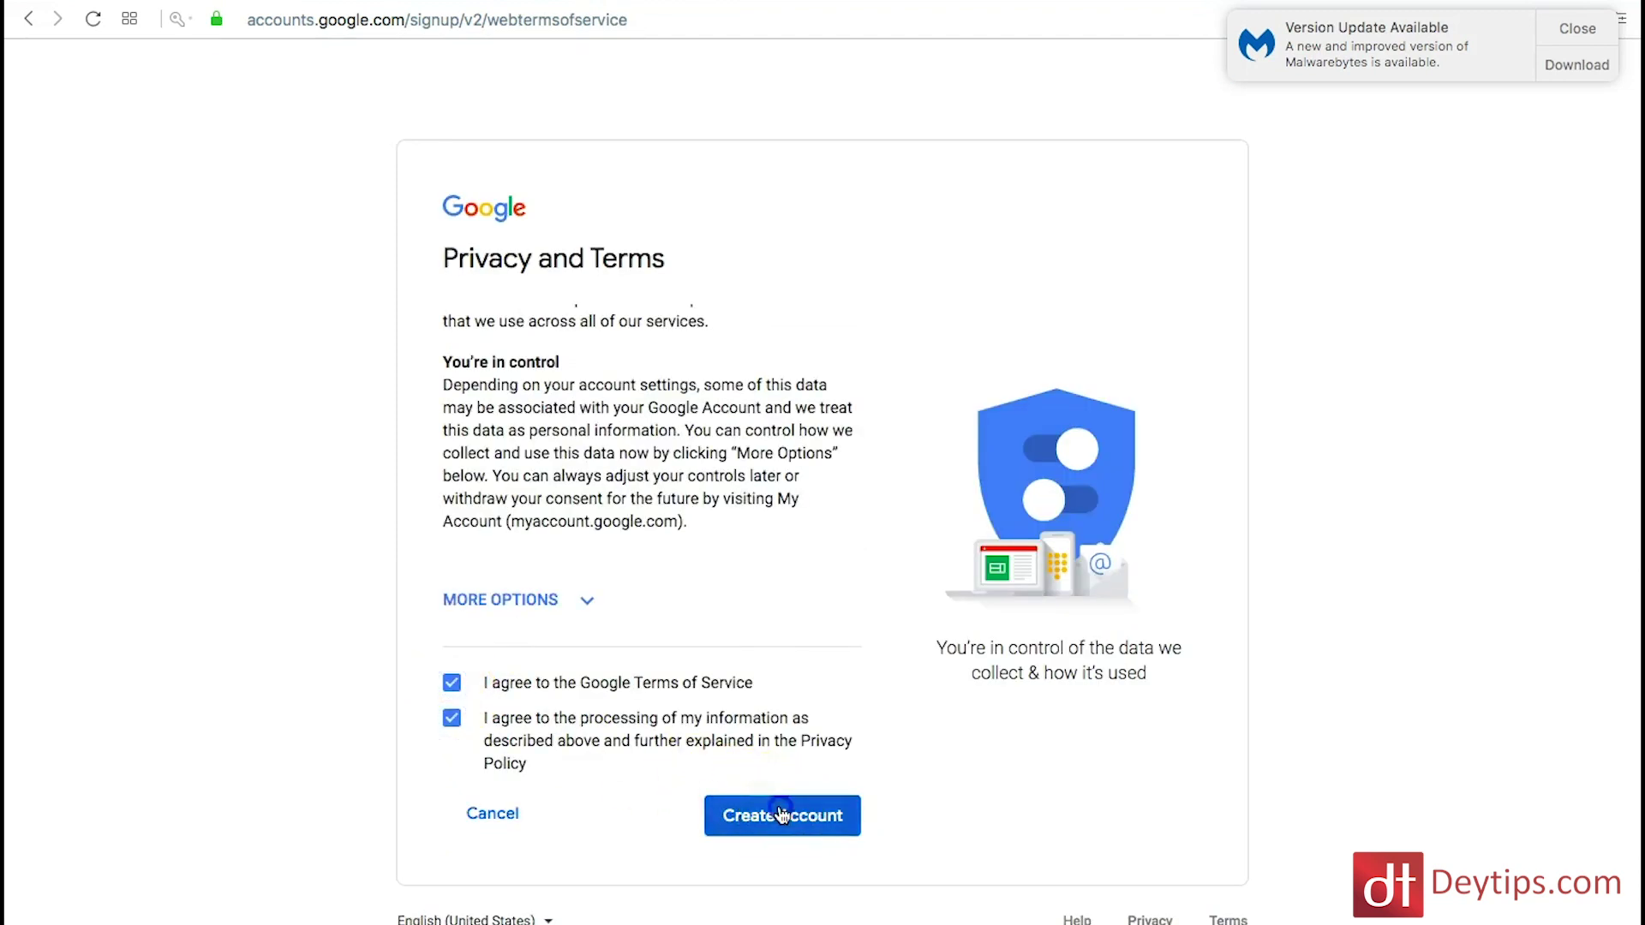
{"action": "left_click", "coordinate": [1068, 642]}
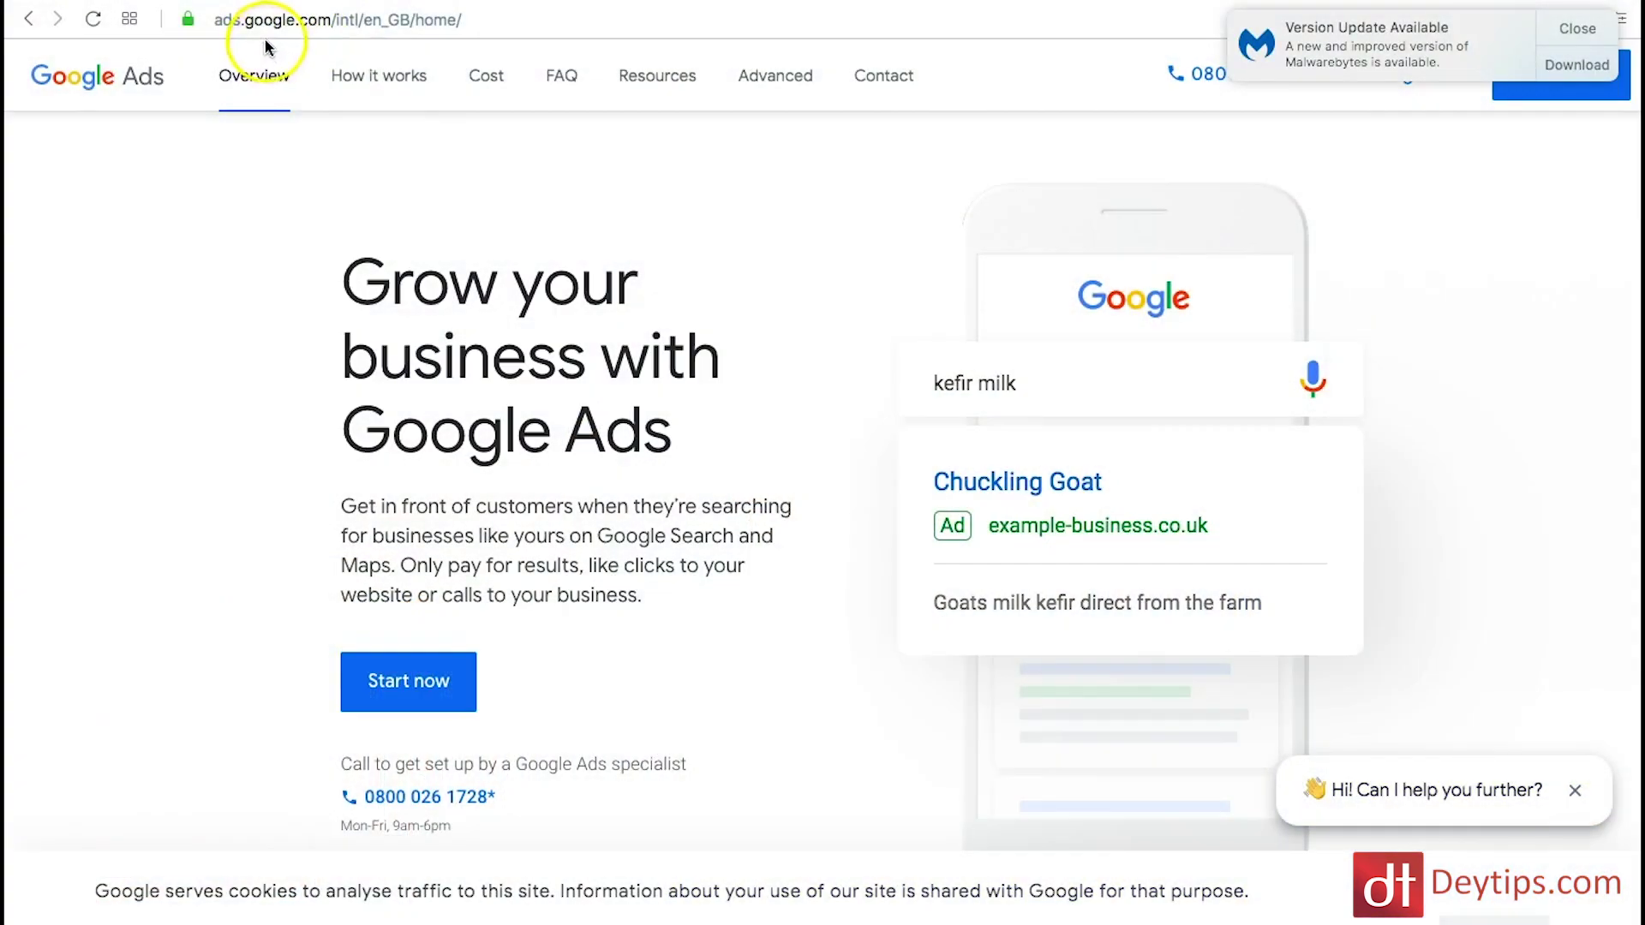
Step: Start Google Ads setup, dismiss the update notice, pass verification, and pick the newly created account
{"action": "left_click", "coordinate": [397, 685]}
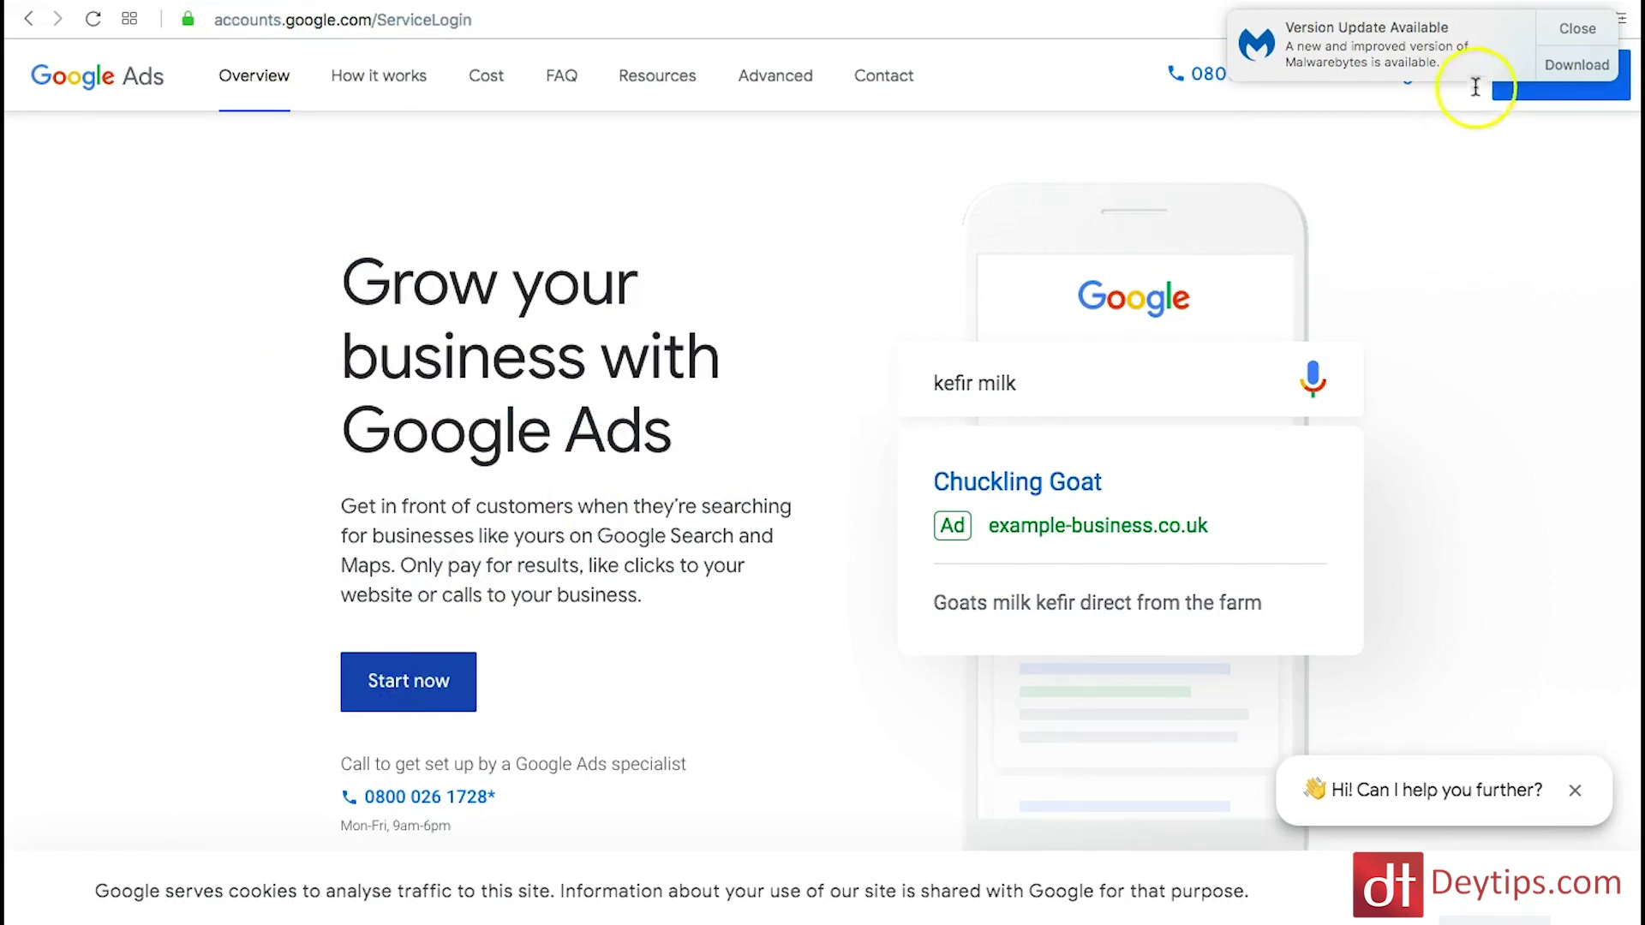
{"action": "left_click", "coordinate": [1578, 28]}
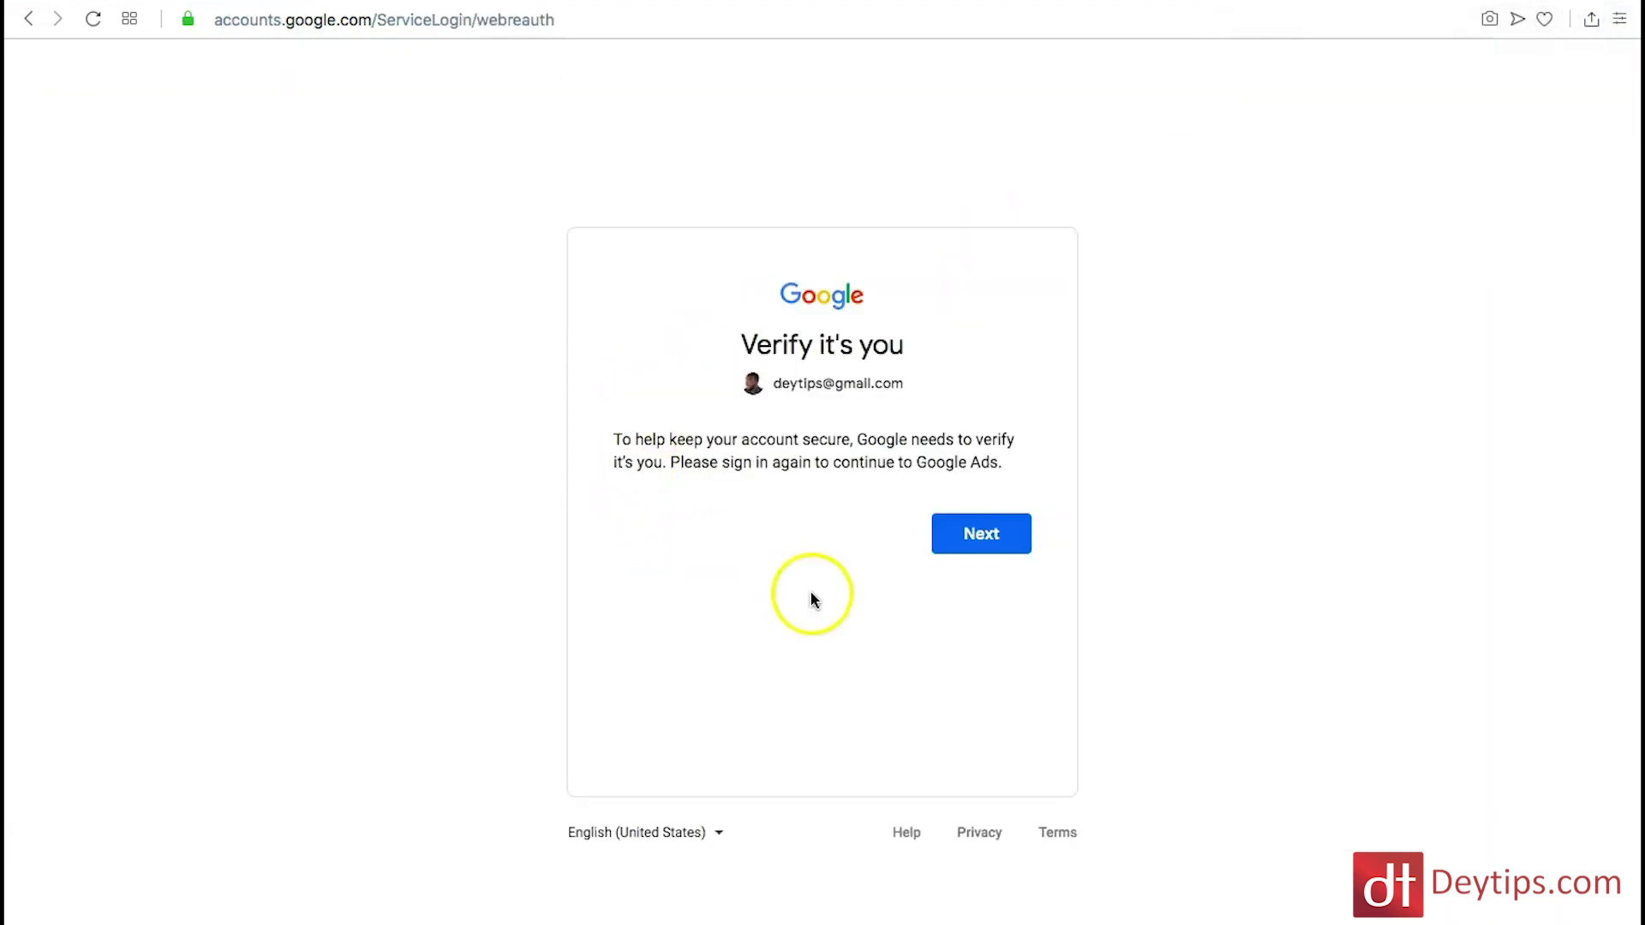
{"action": "left_click", "coordinate": [991, 536]}
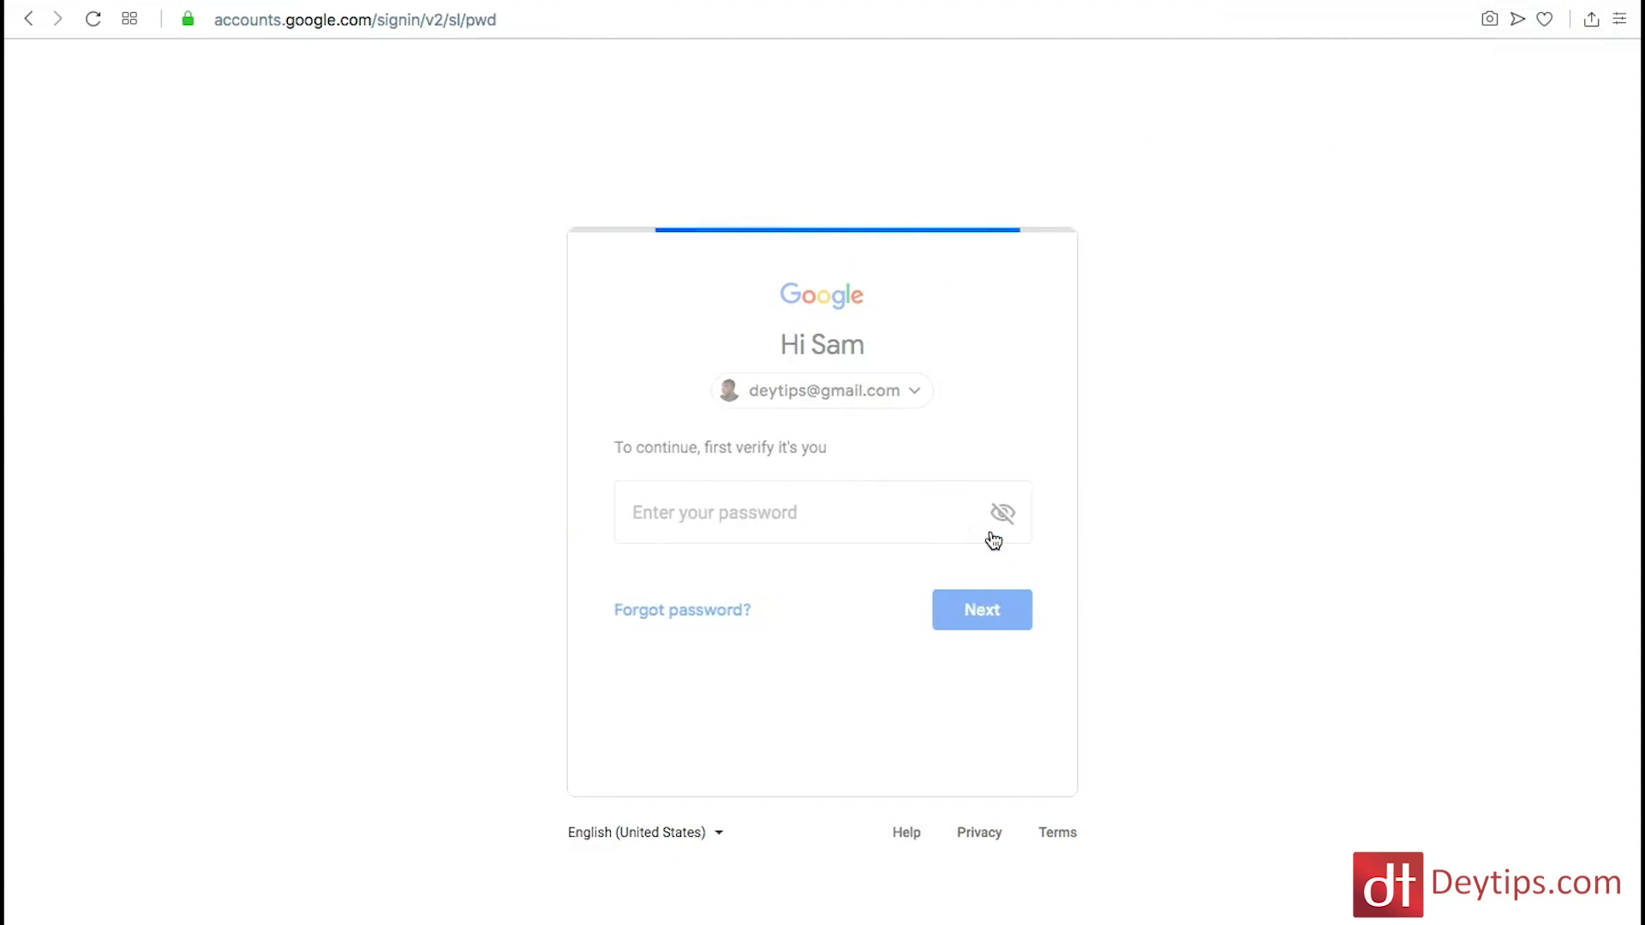
{"action": "left_click", "coordinate": [792, 521]}
{"action": "left_click", "coordinate": [915, 391]}
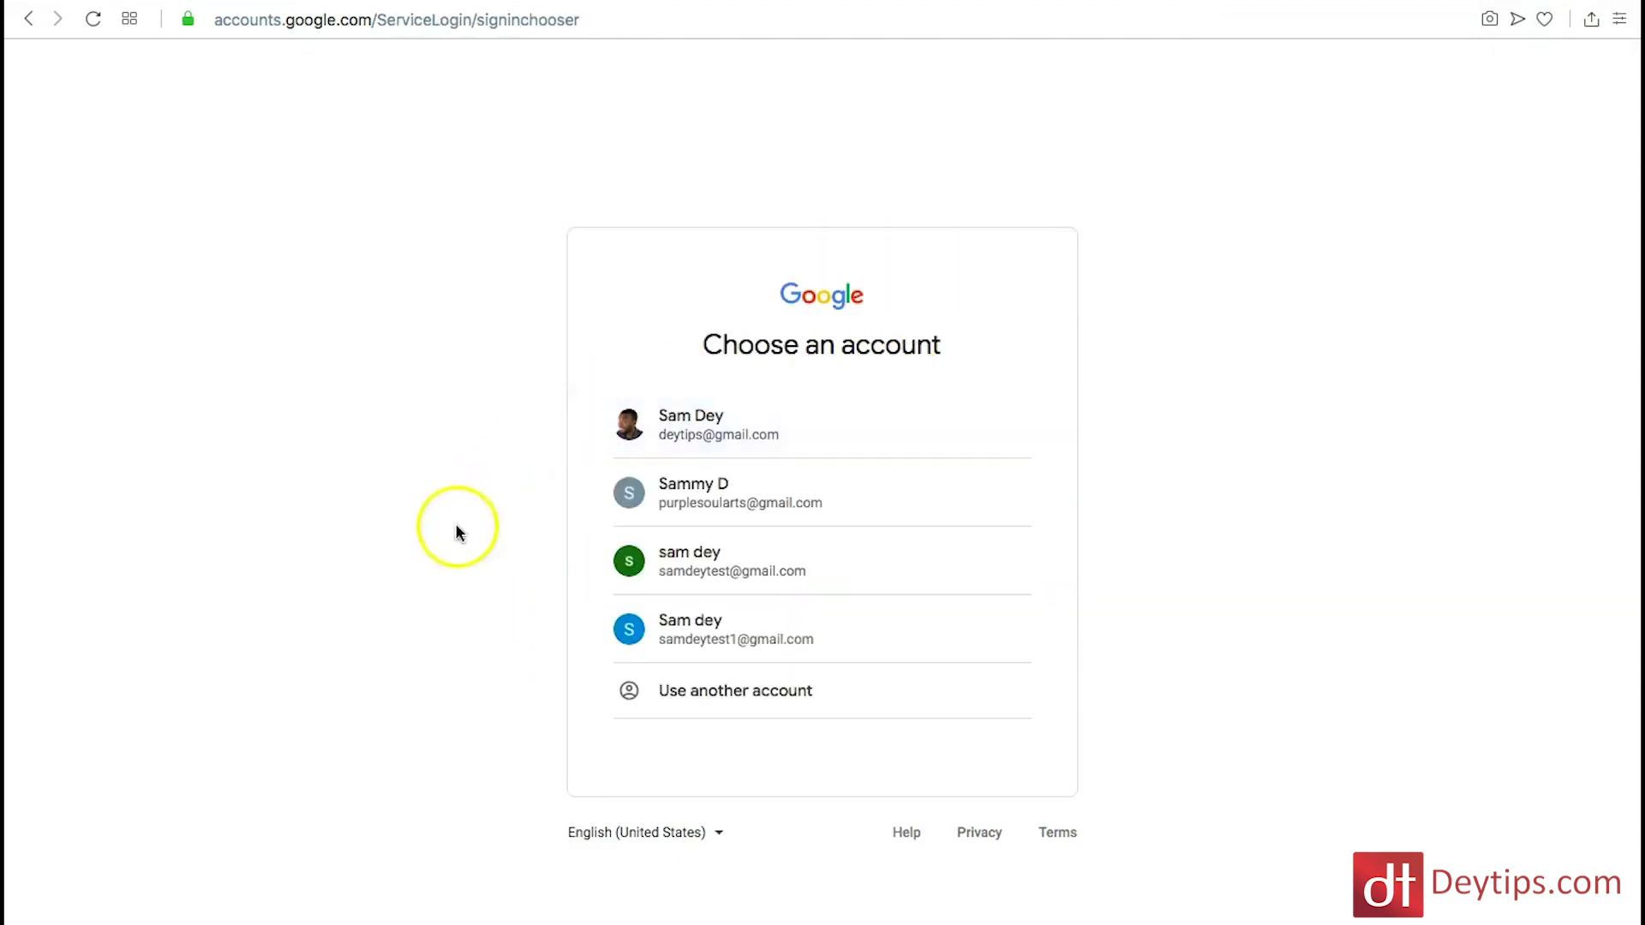
{"action": "left_click", "coordinate": [778, 648]}
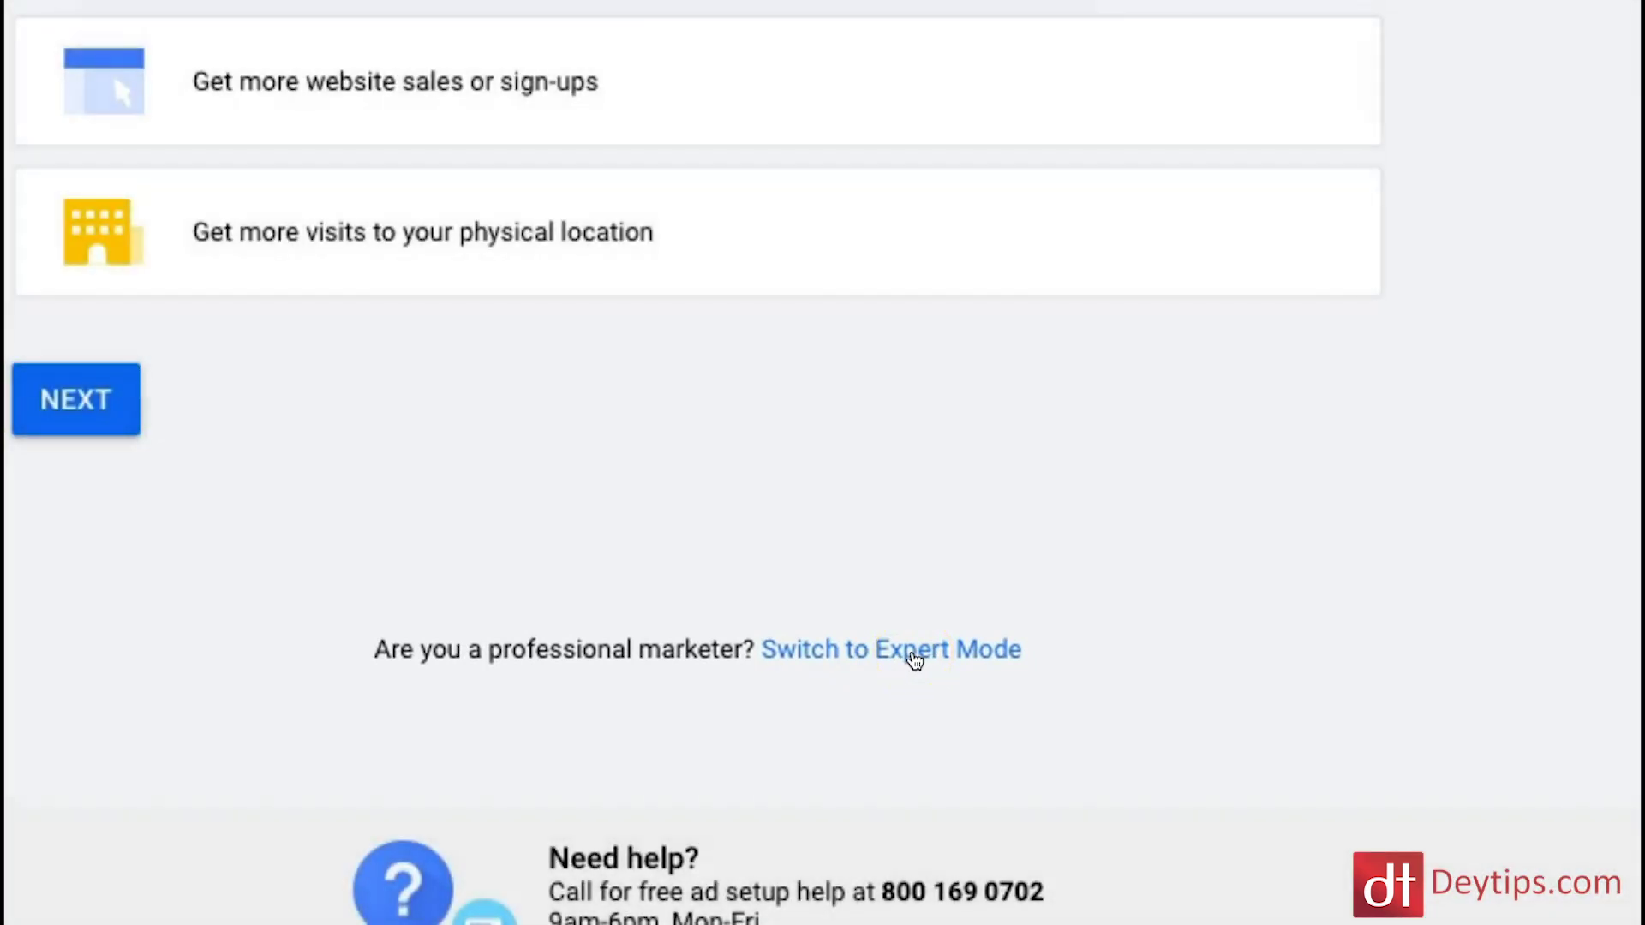
Step: Use Expert Mode to create the Ads account without a campaign, then explore it
{"action": "left_click", "coordinate": [915, 658]}
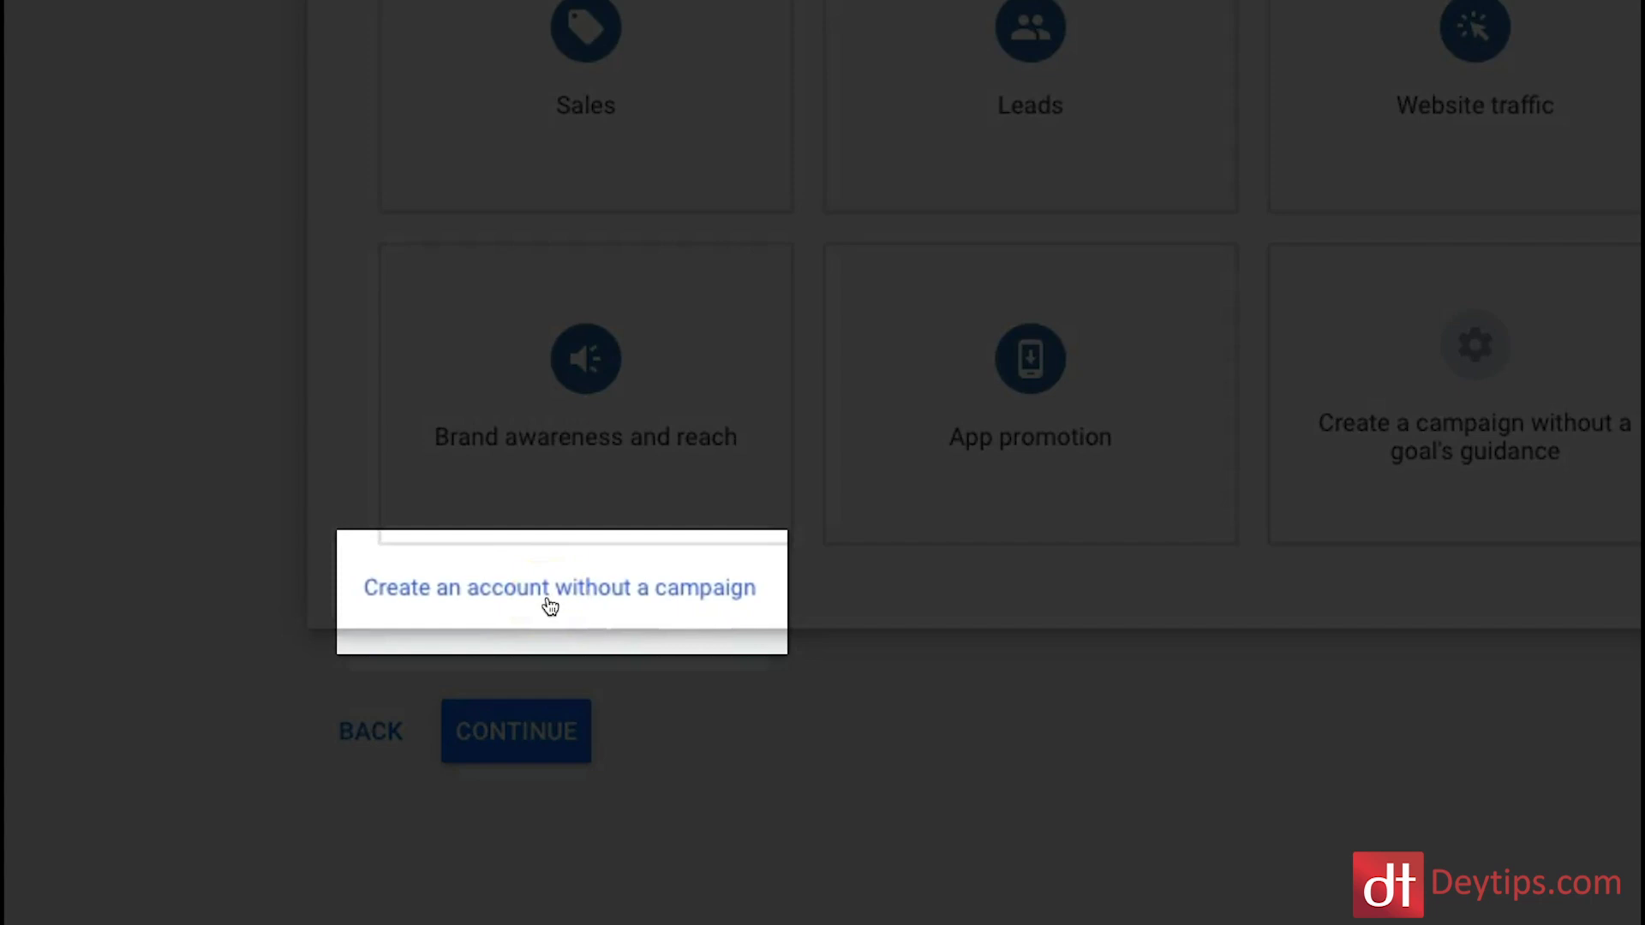
{"action": "left_click", "coordinate": [548, 591]}
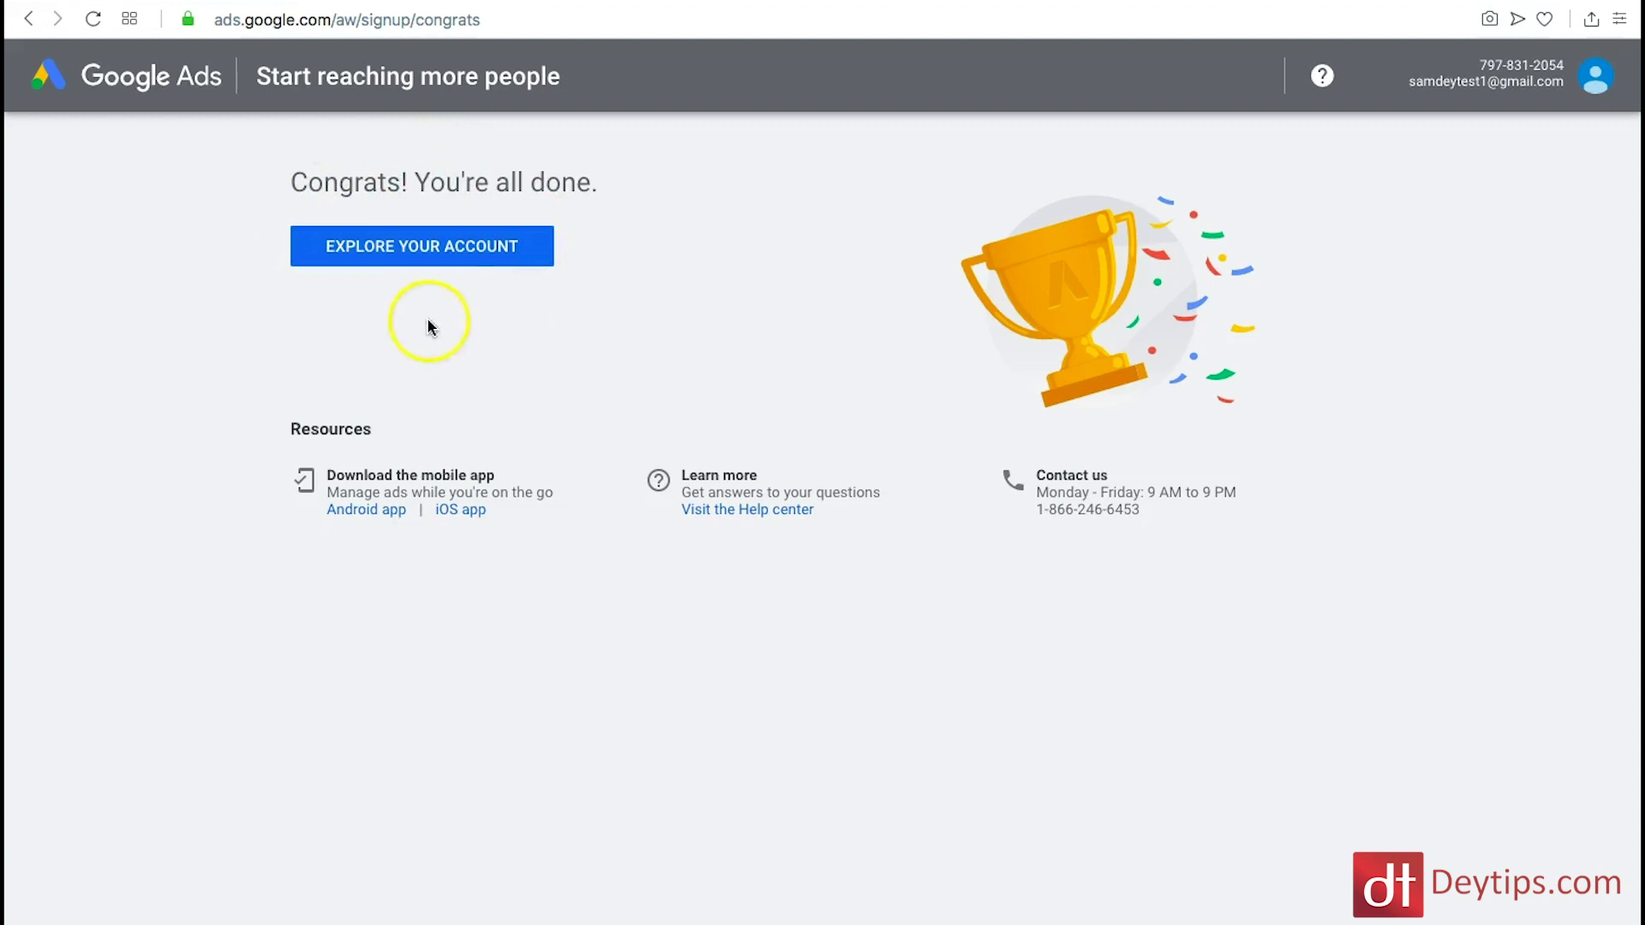
{"action": "left_click", "coordinate": [444, 254]}
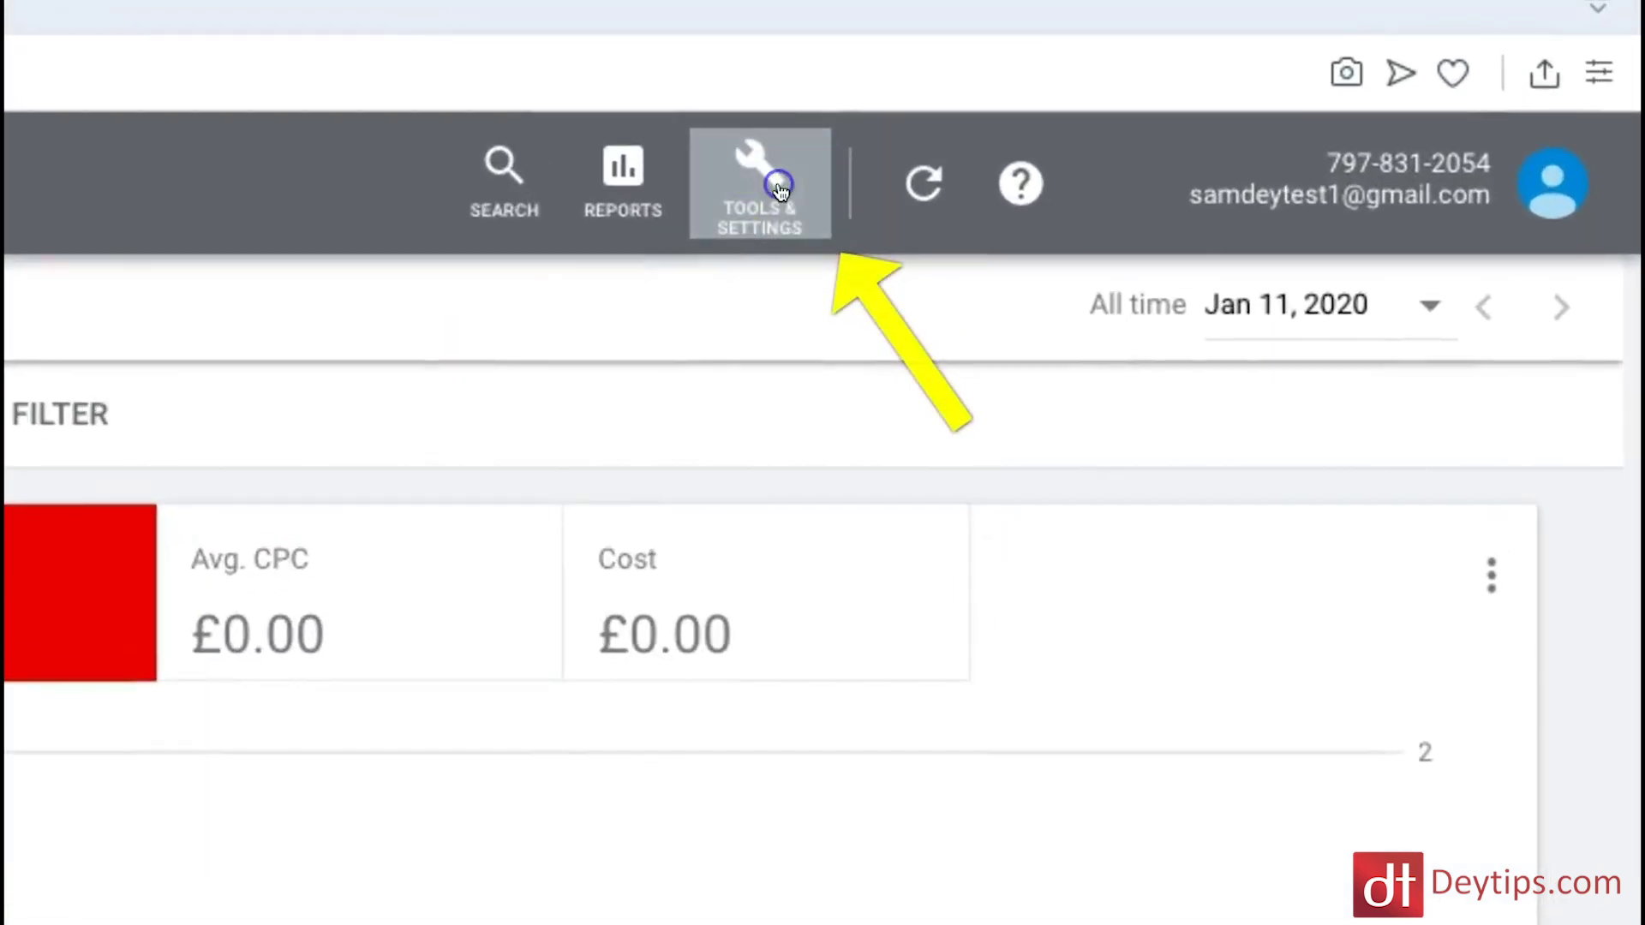
Step: Launch Keyword Planner from Tools & Settings and get past its introduction
{"action": "left_click", "coordinate": [776, 184]}
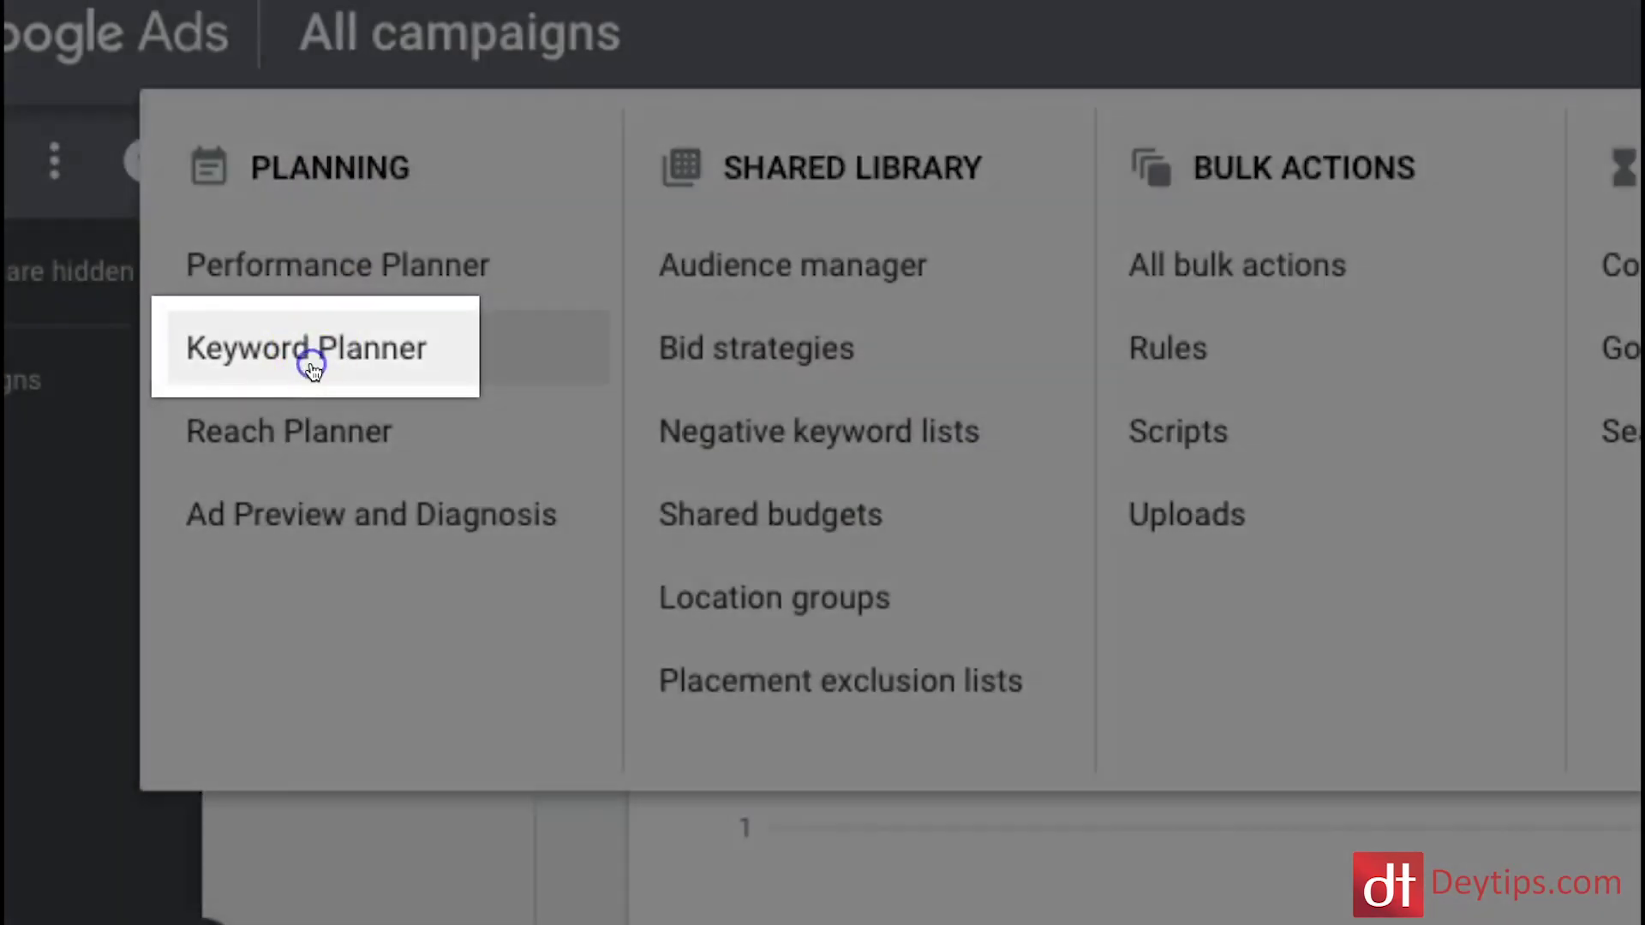
{"action": "left_click", "coordinate": [314, 369]}
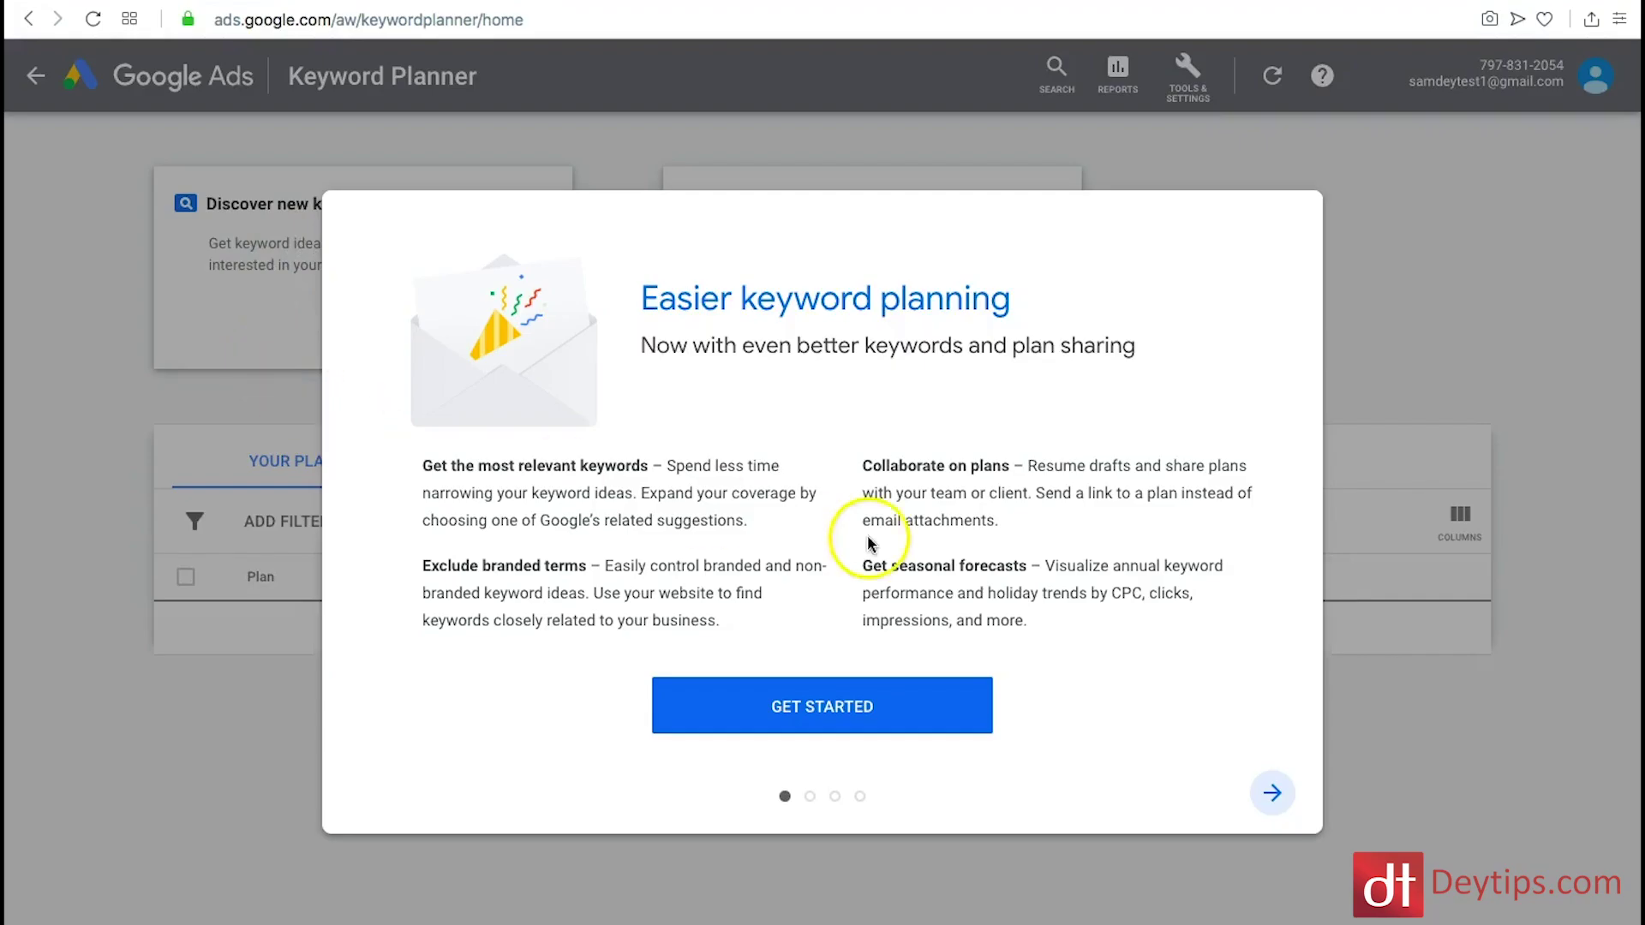
{"action": "left_click", "coordinate": [929, 694]}
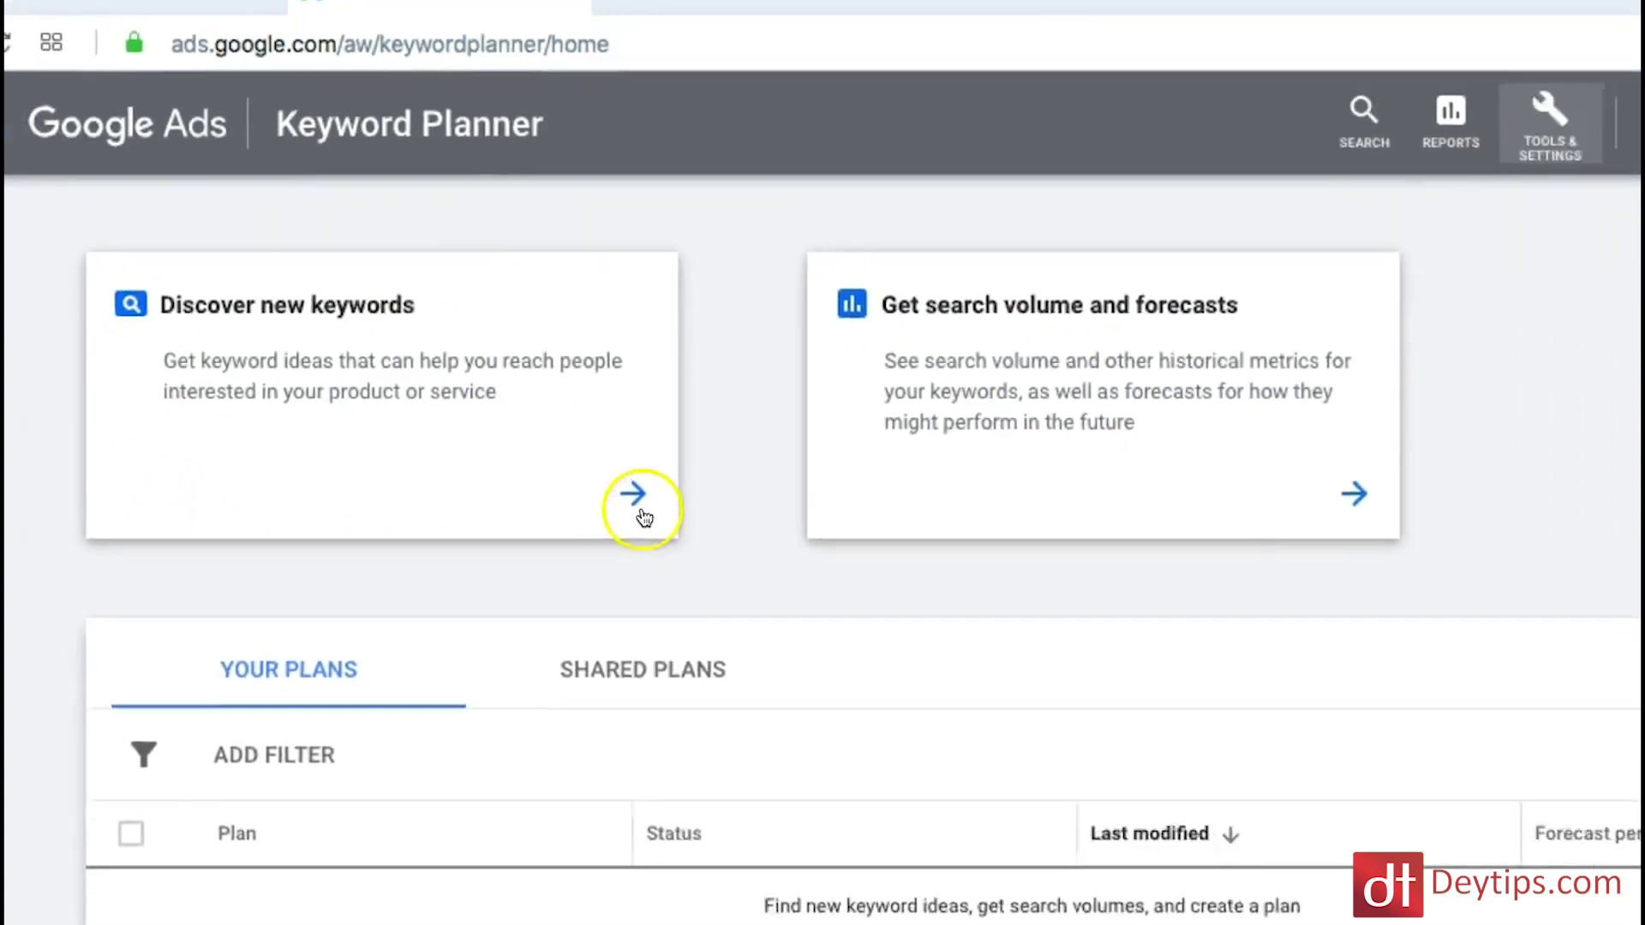
Step: Open the Discover new keywords card in Keyword Planner
{"action": "left_click", "coordinate": [695, 608]}
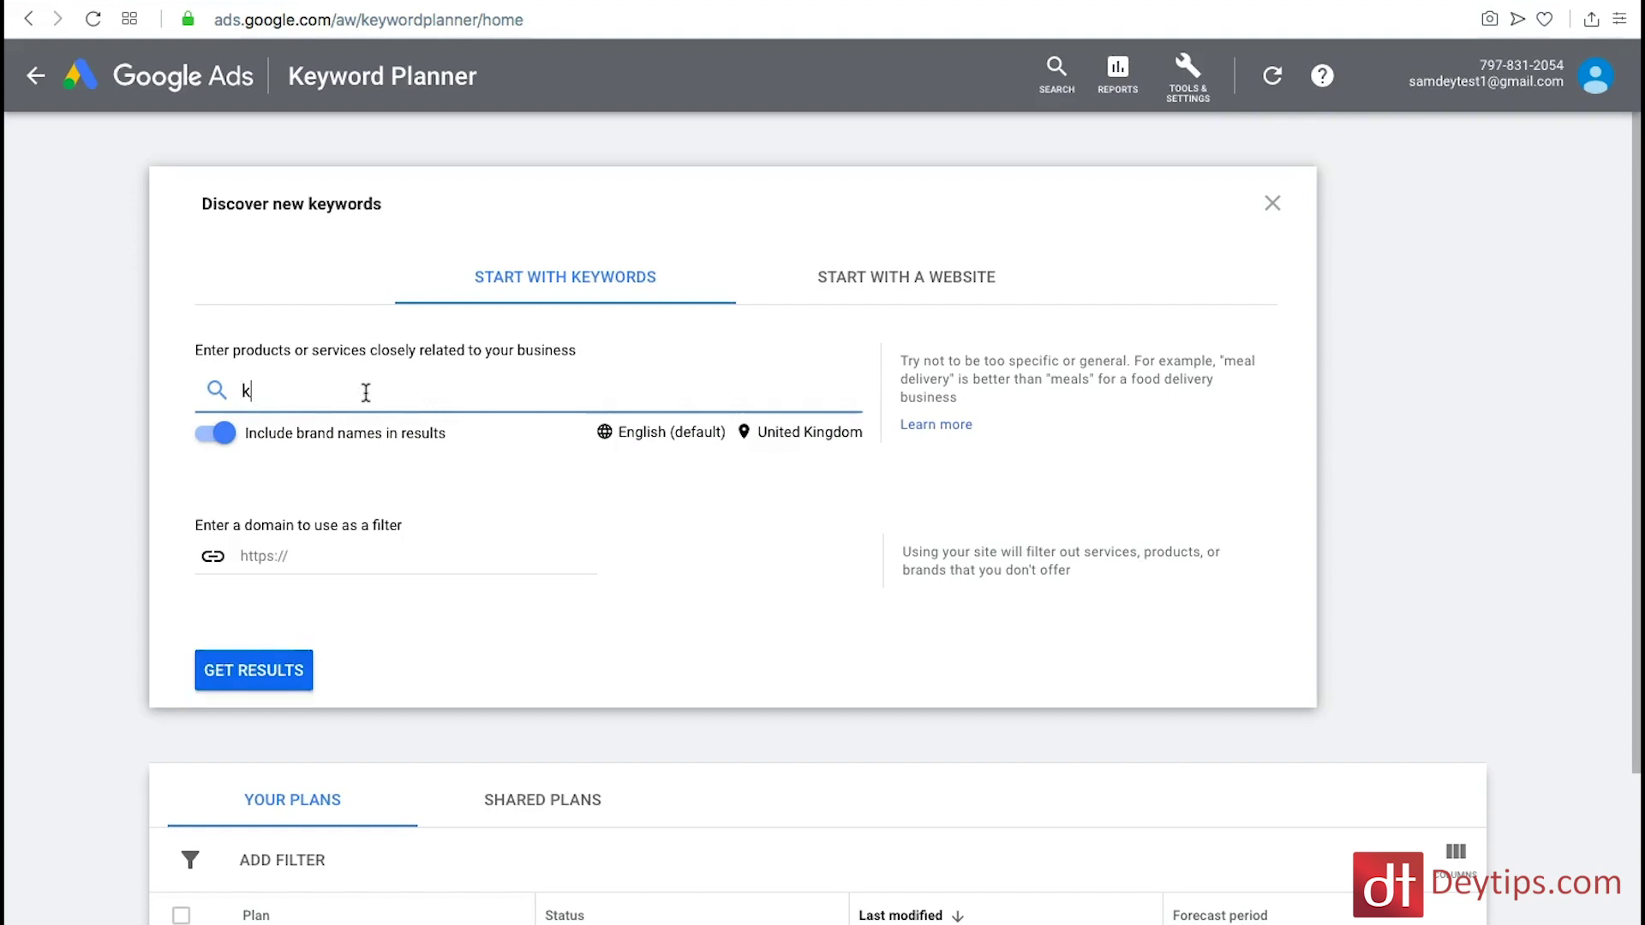
Step: Get keyword ideas for 'kids toys' and review the 1,687 United Kingdom results
{"action": "type", "text": "ids"}
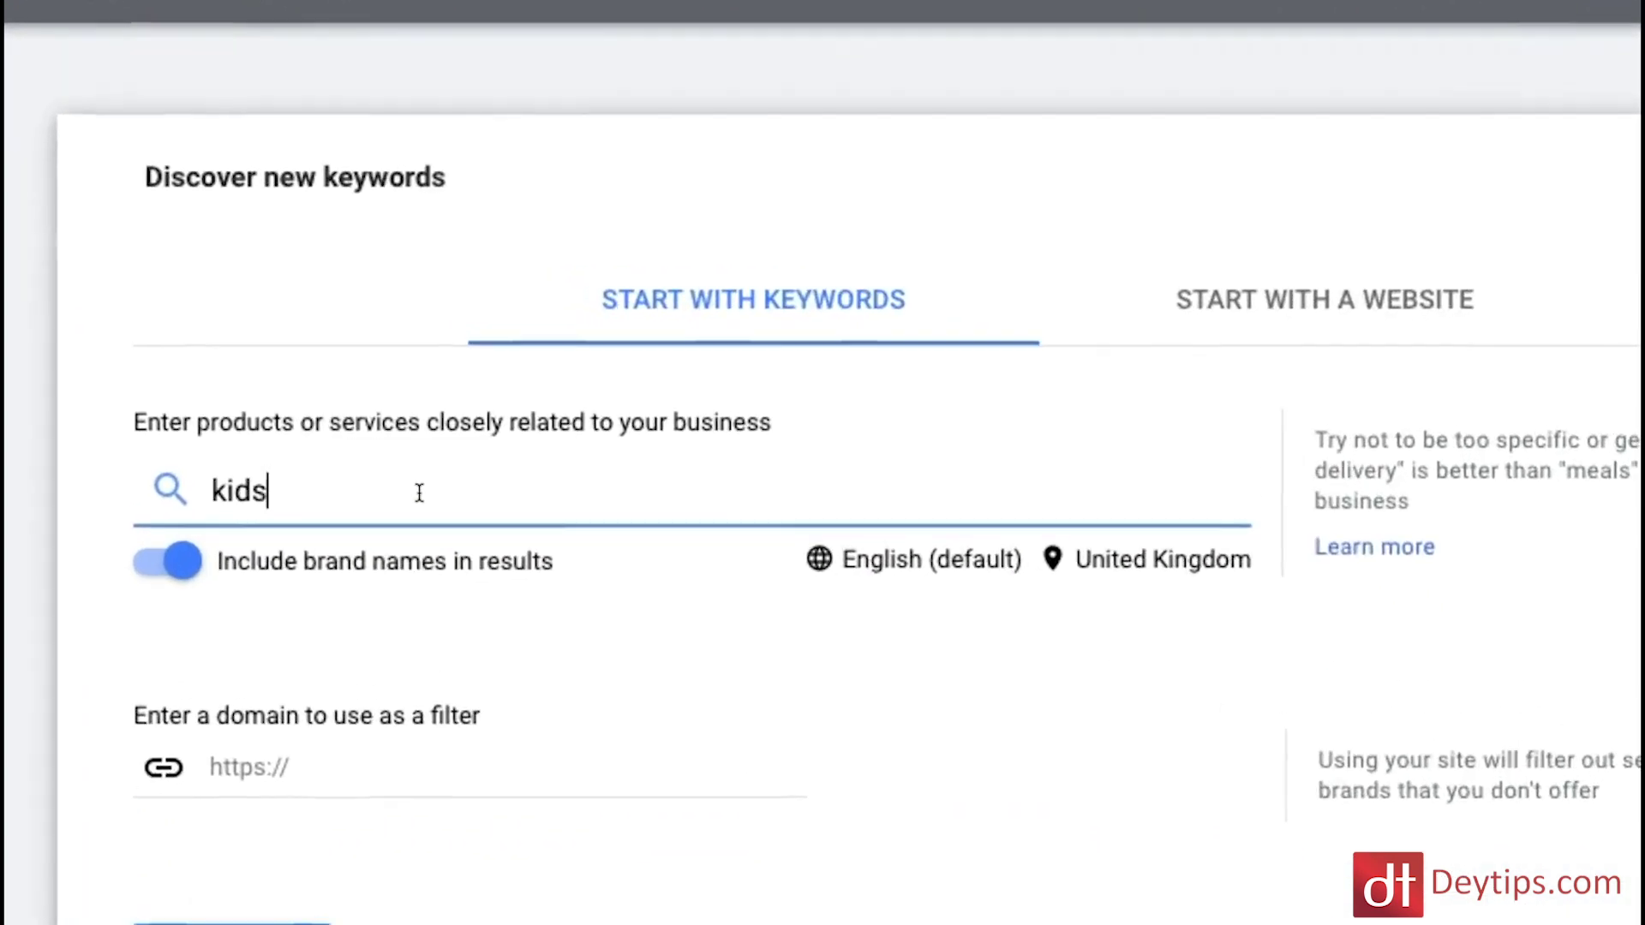
{"action": "type", "text": " toys"}
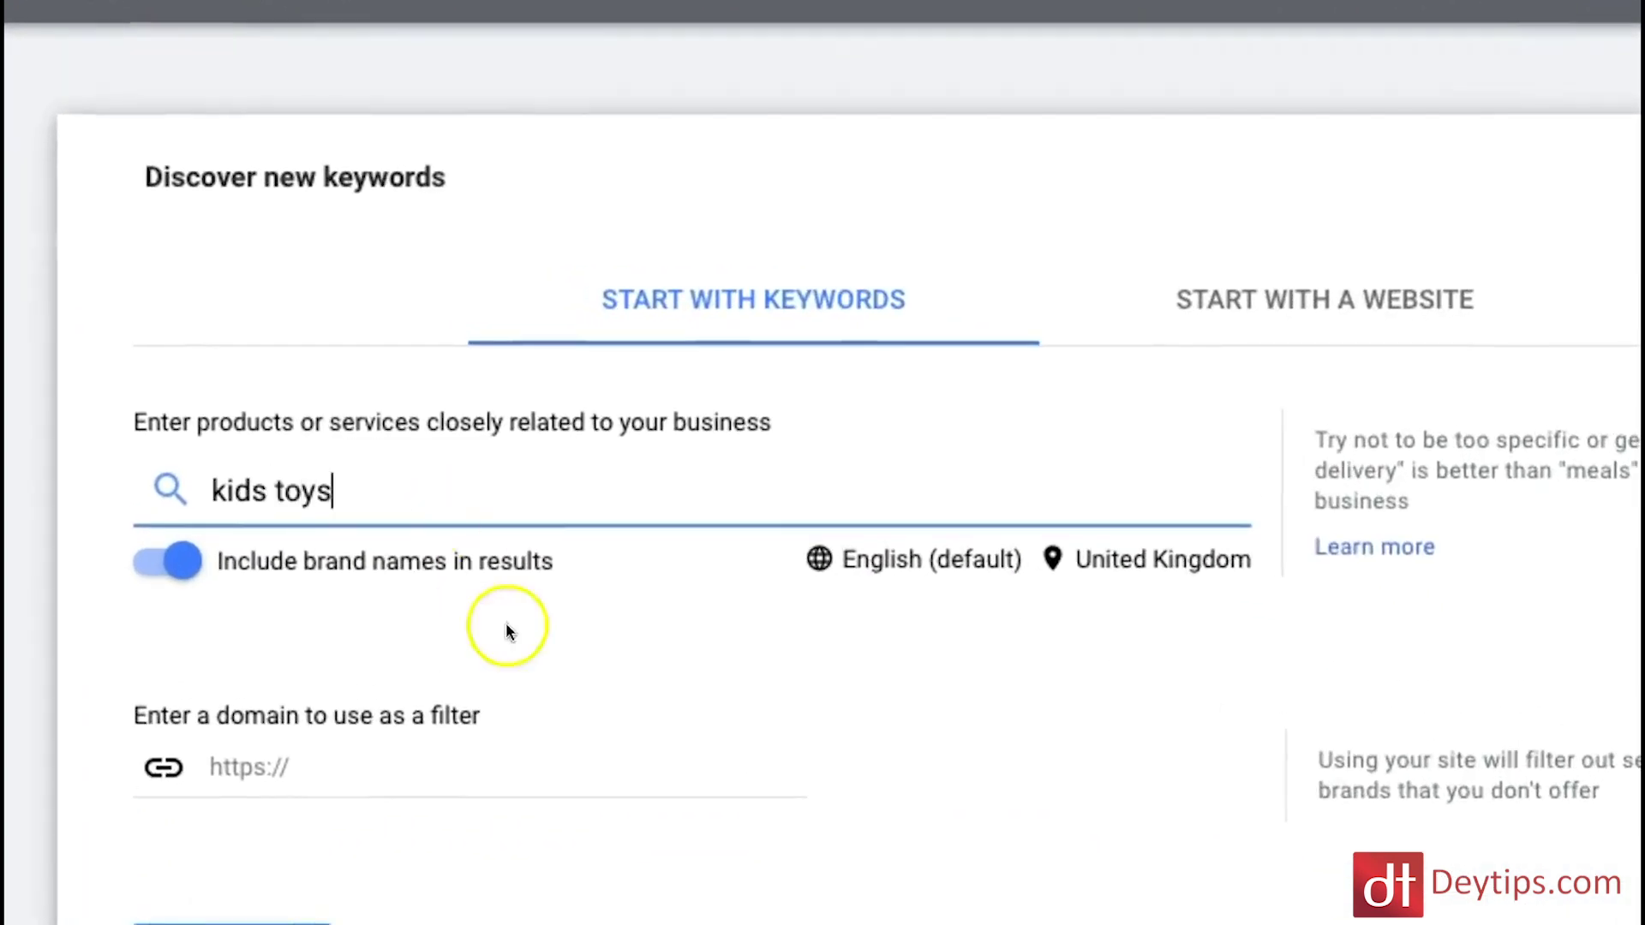
{"action": "left_click", "coordinate": [206, 921]}
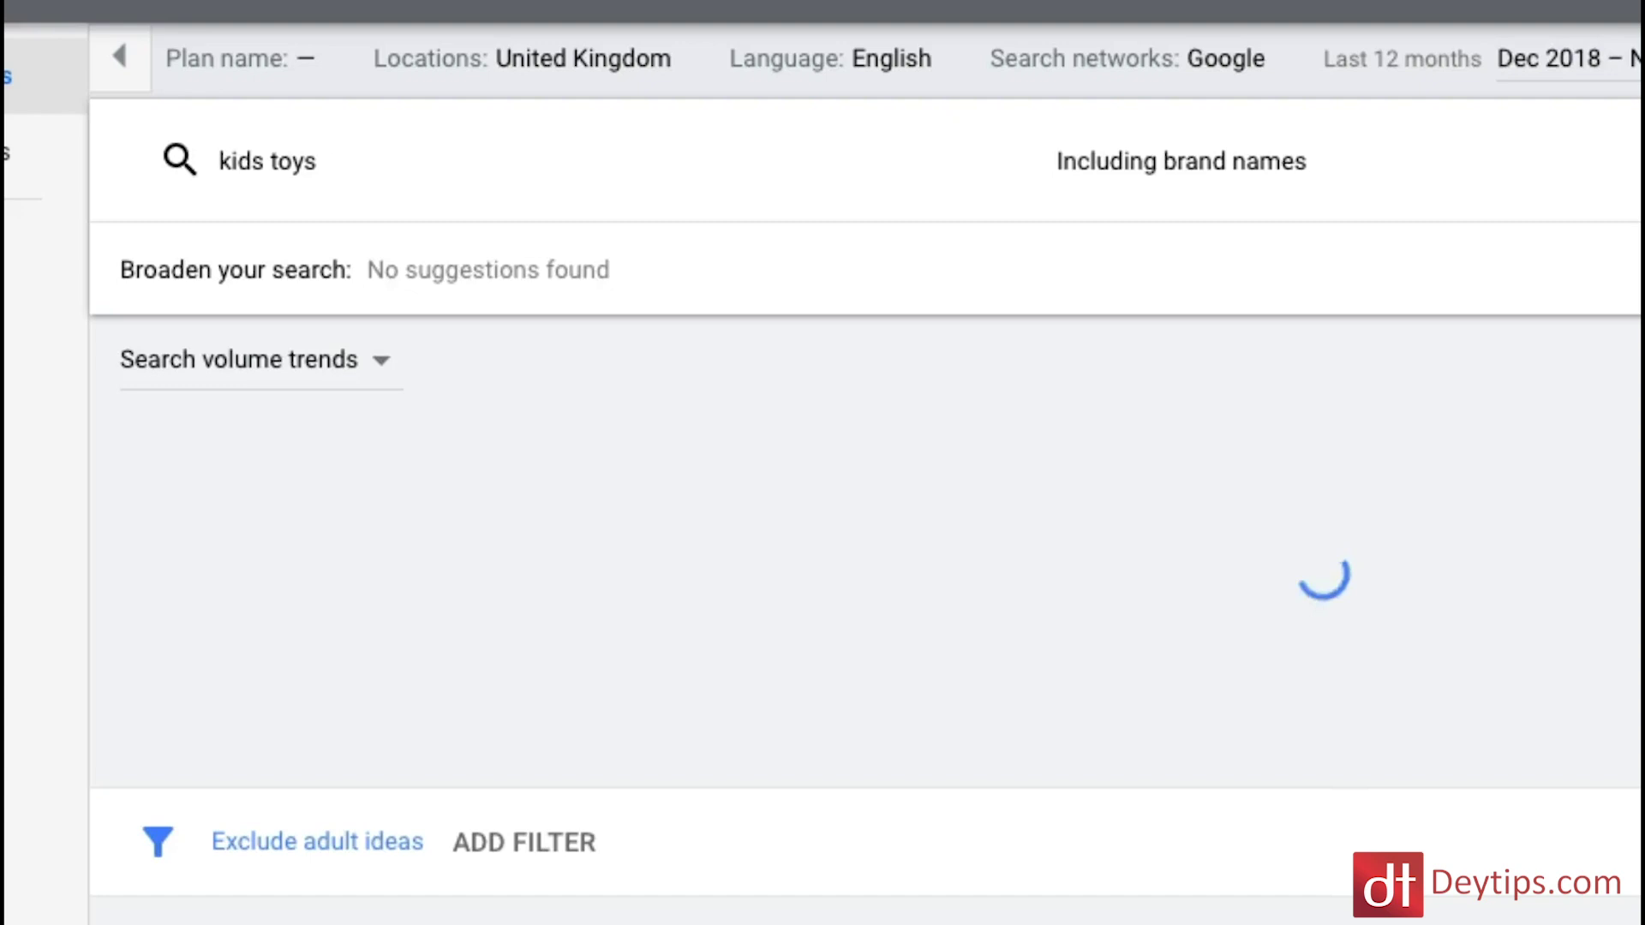
{"action": "scroll", "coordinate": [985, 466], "scroll_direction": "down", "scroll_amount": 2}
{"action": "scroll", "coordinate": [996, 475], "scroll_direction": "up", "scroll_amount": 2}
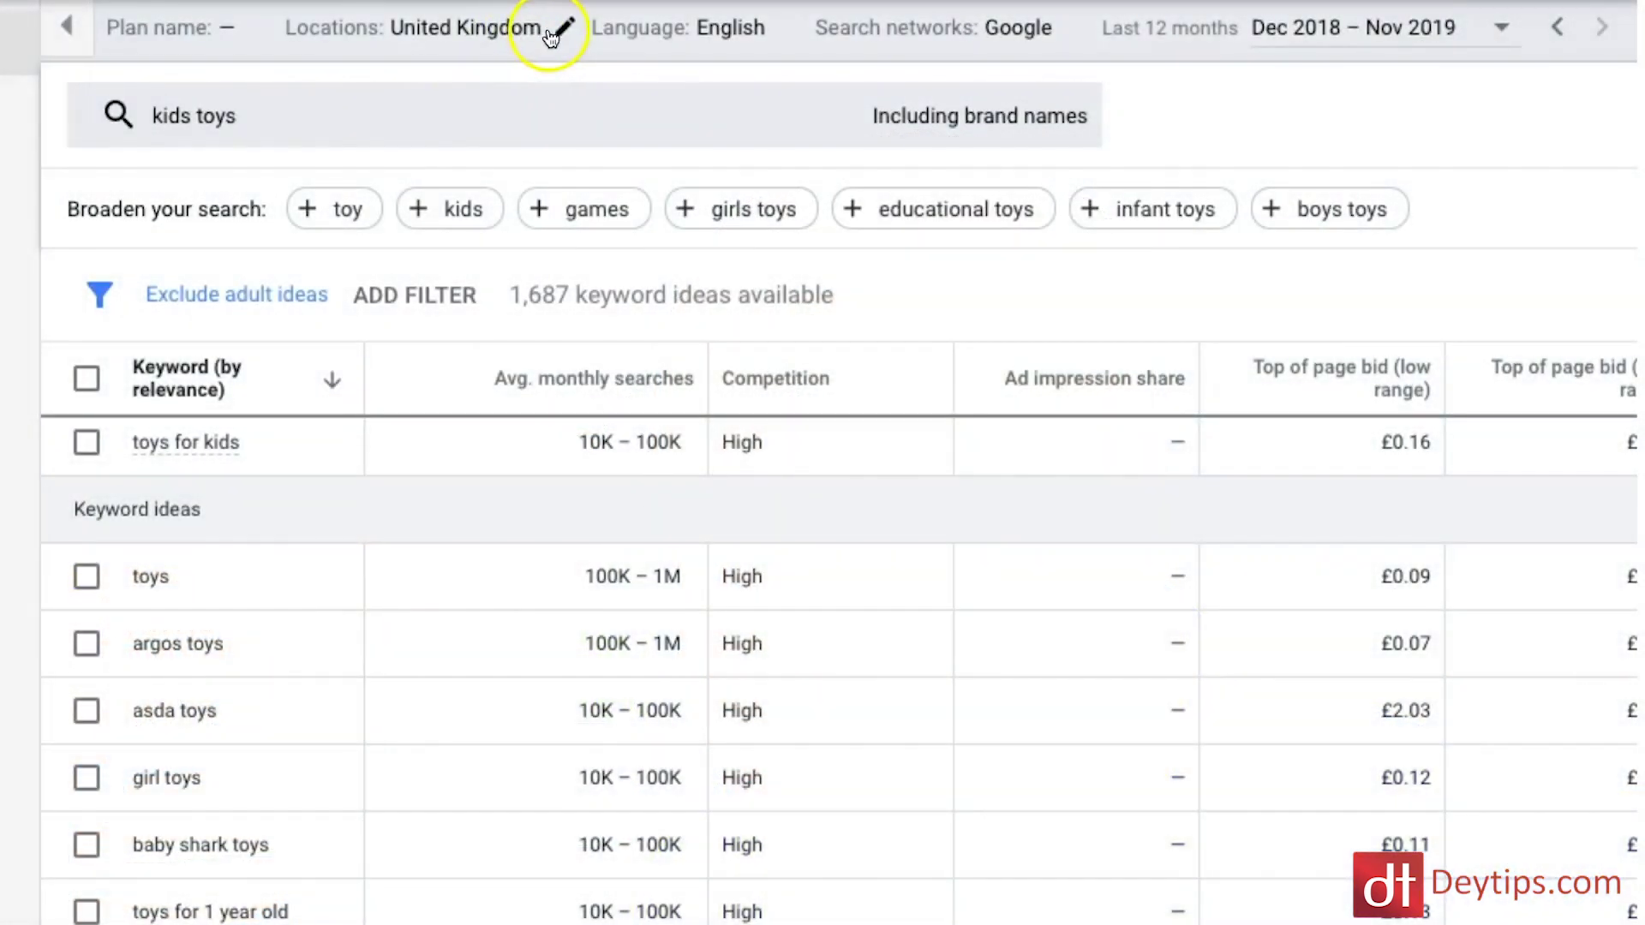
{"action": "left_click", "coordinate": [562, 34]}
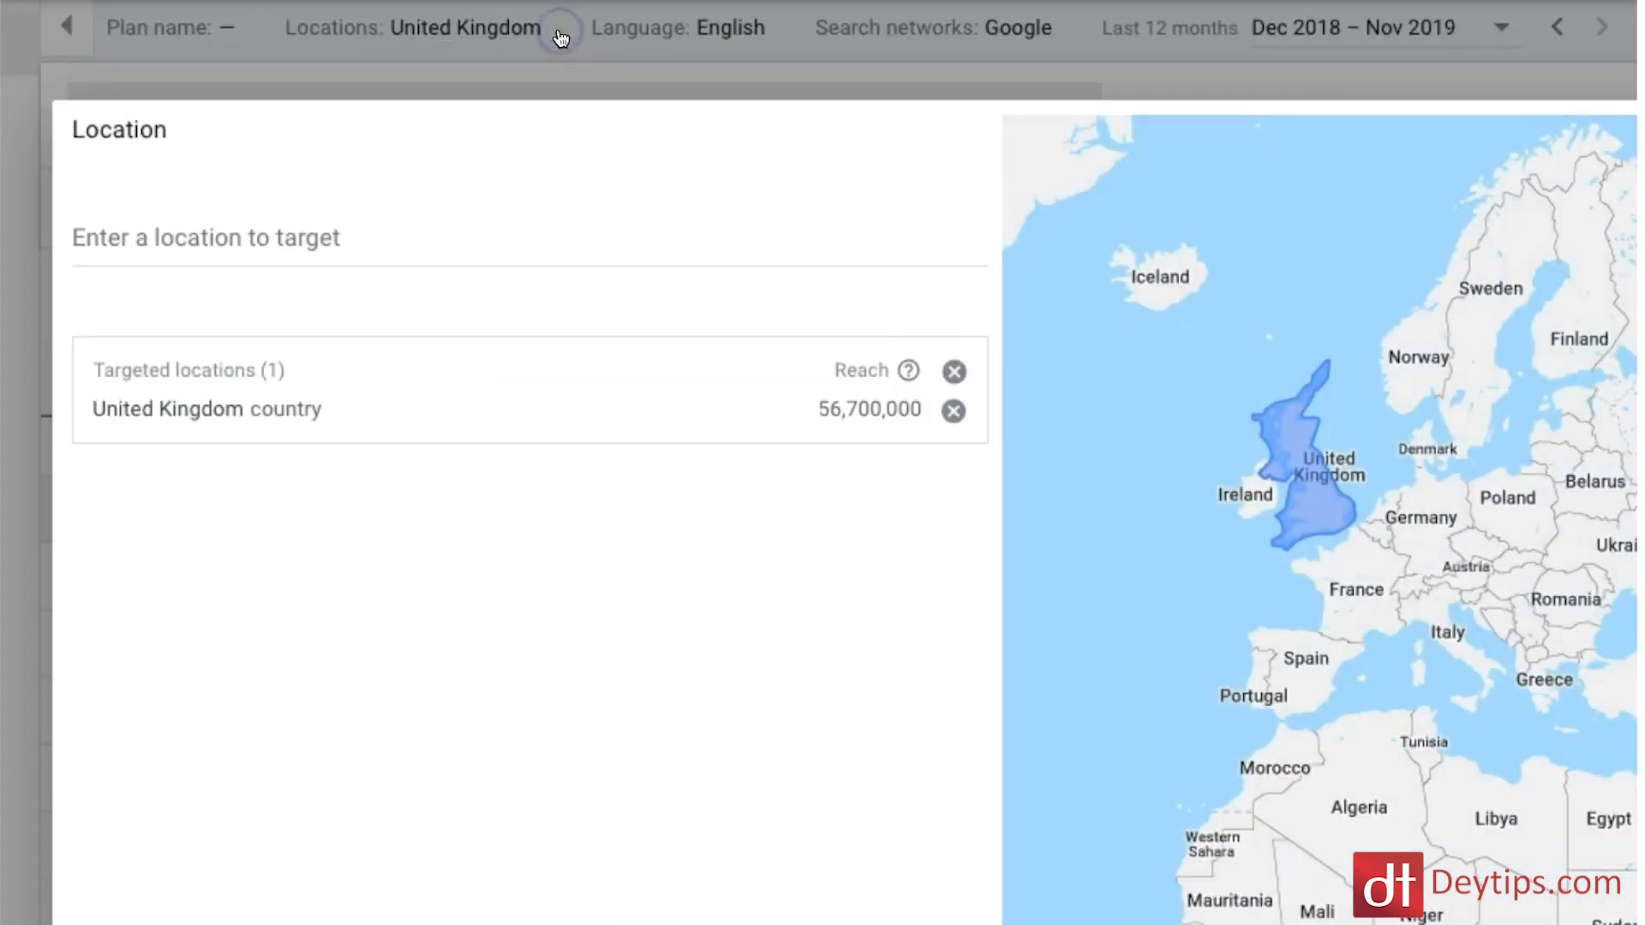
{"action": "left_click", "coordinate": [152, 221]}
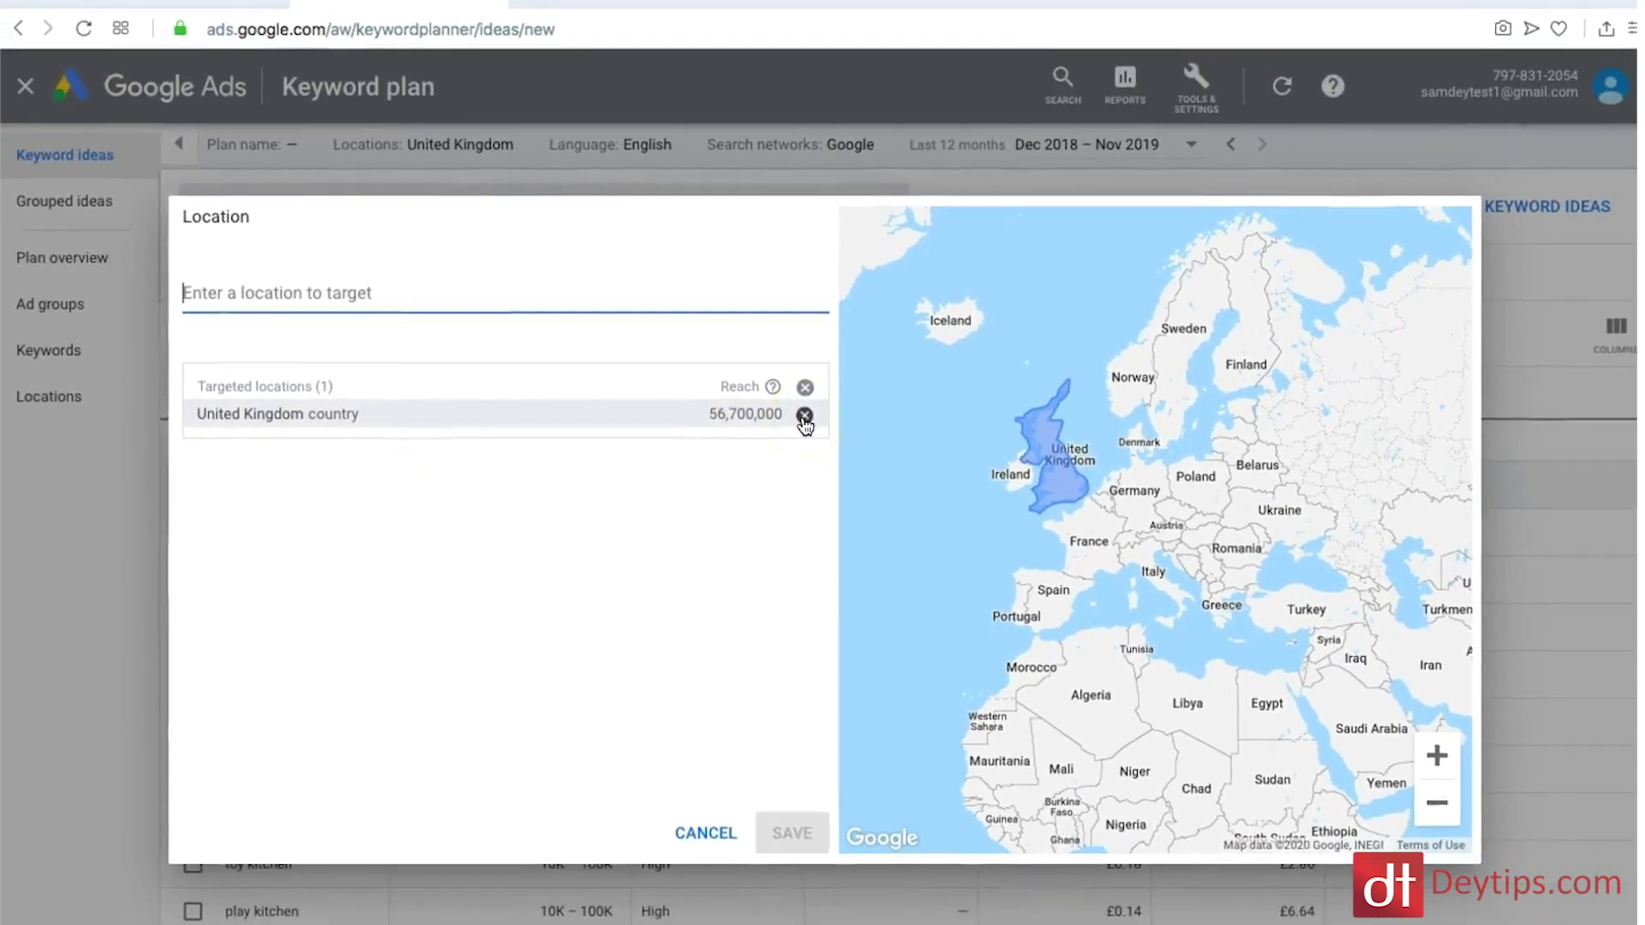
{"action": "left_click", "coordinate": [695, 837]}
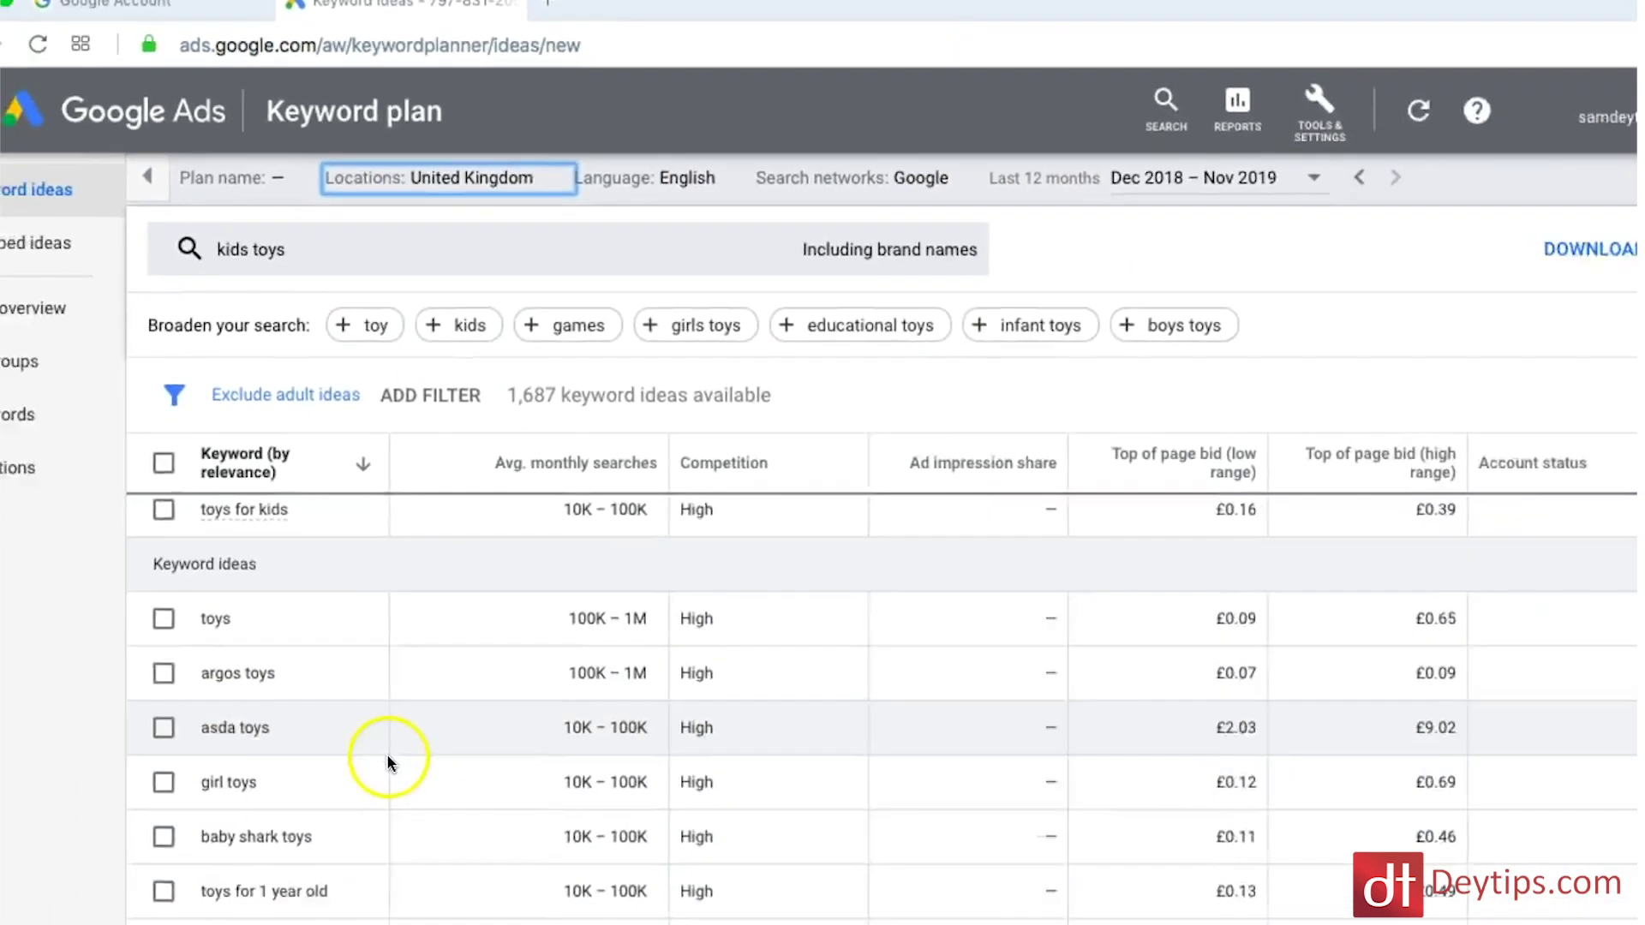
{"action": "scroll", "coordinate": [387, 648], "scroll_direction": "down", "scroll_amount": 1}
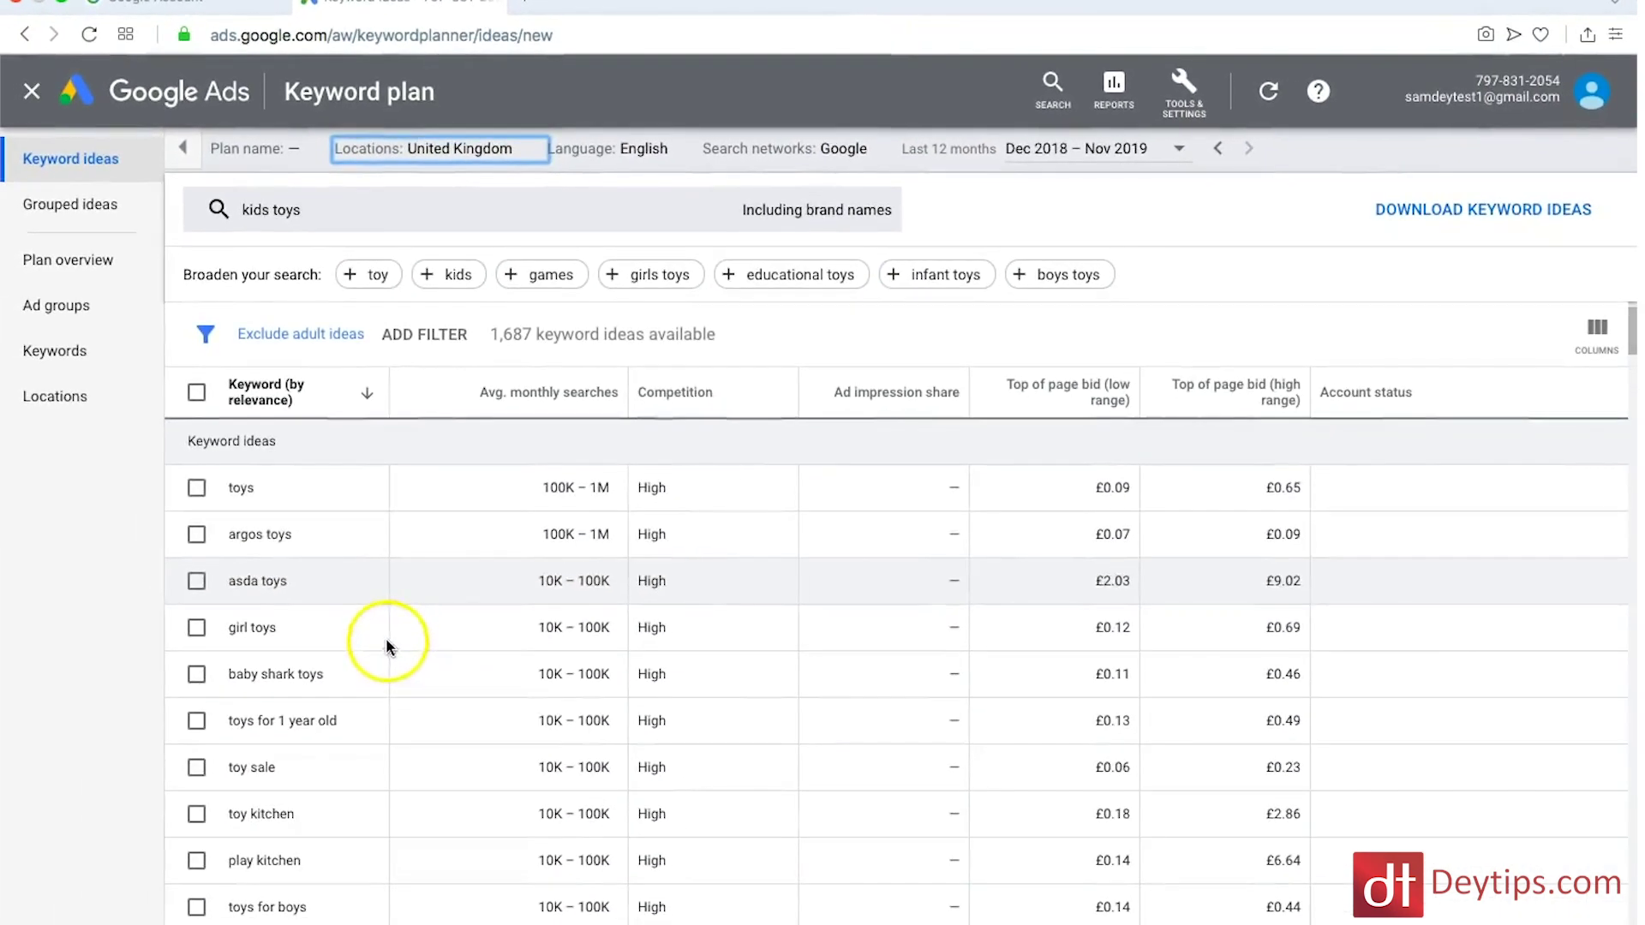